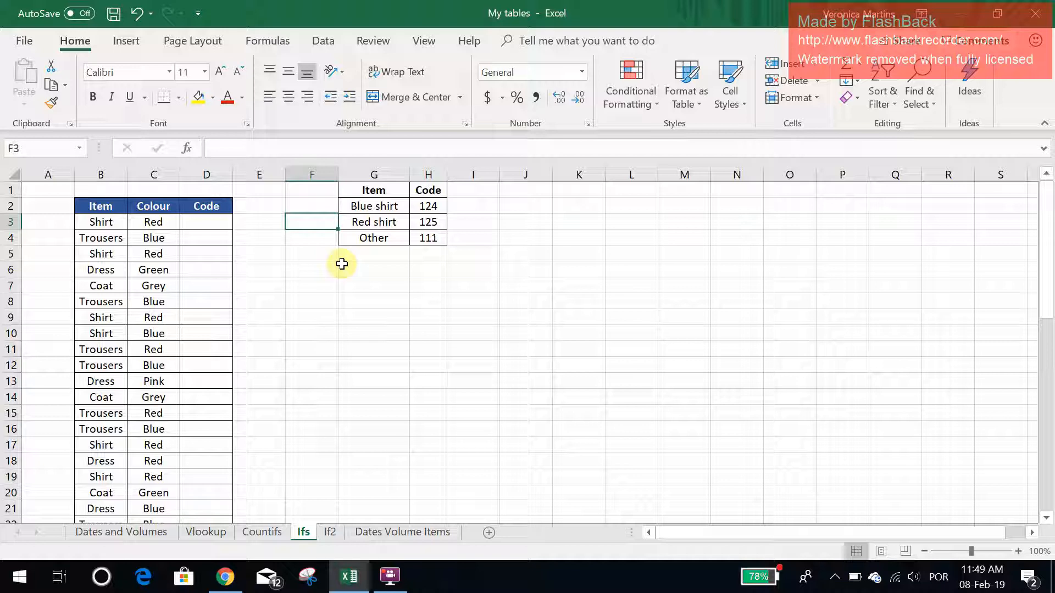
Start an IF formula in D3 with an AND test whose first condition is B3="Shirt"
{"action": "left_click", "coordinate": [365, 207]}
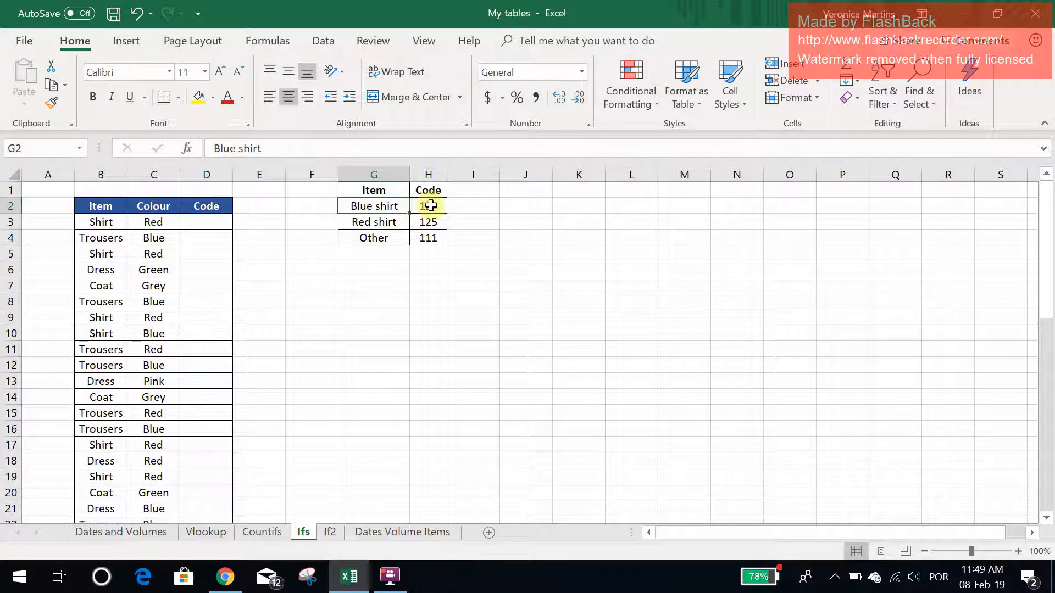
{"action": "left_click", "coordinate": [228, 217]}
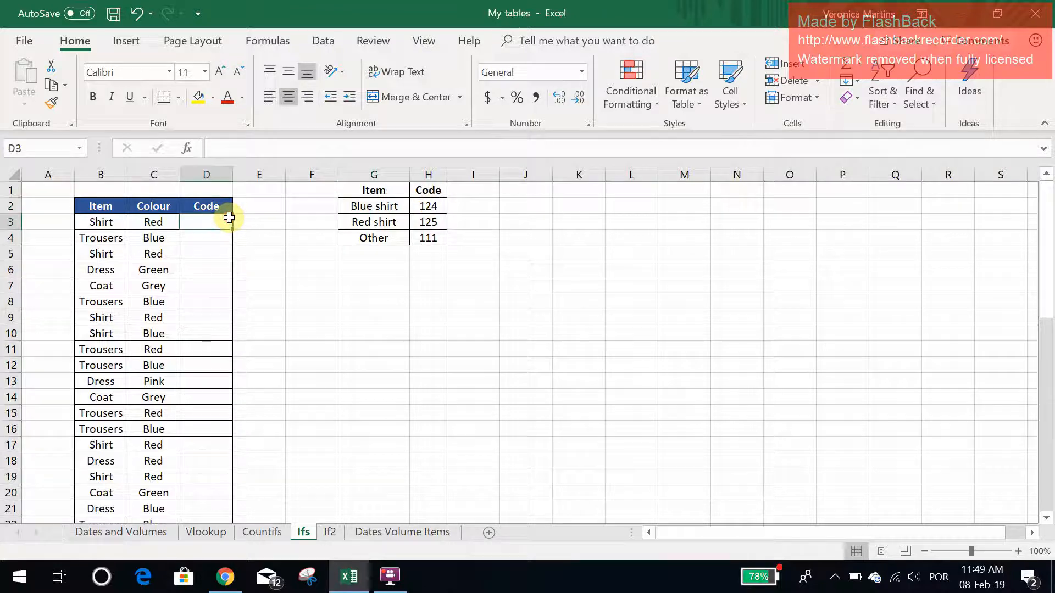
{"action": "type", "text": "="}
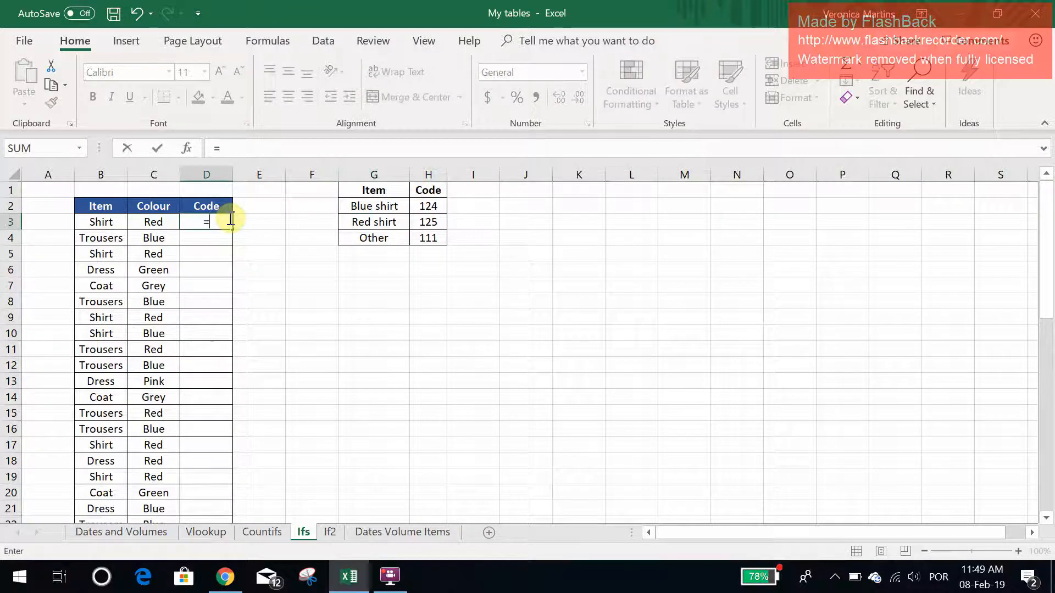
{"action": "type", "text": "if("}
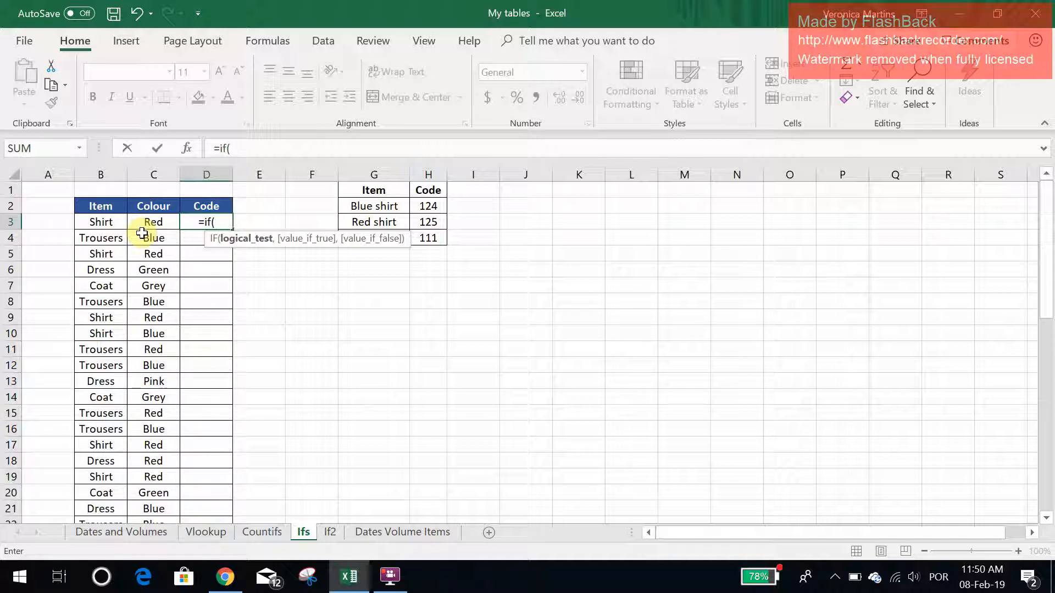
{"action": "type", "text": "an"}
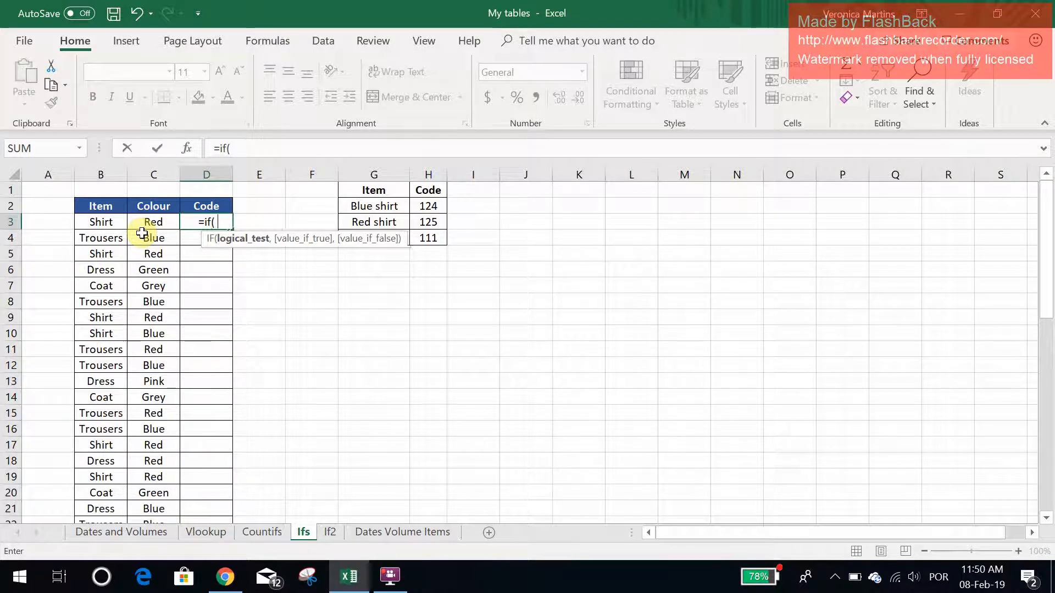
{"action": "type", "text": "d("}
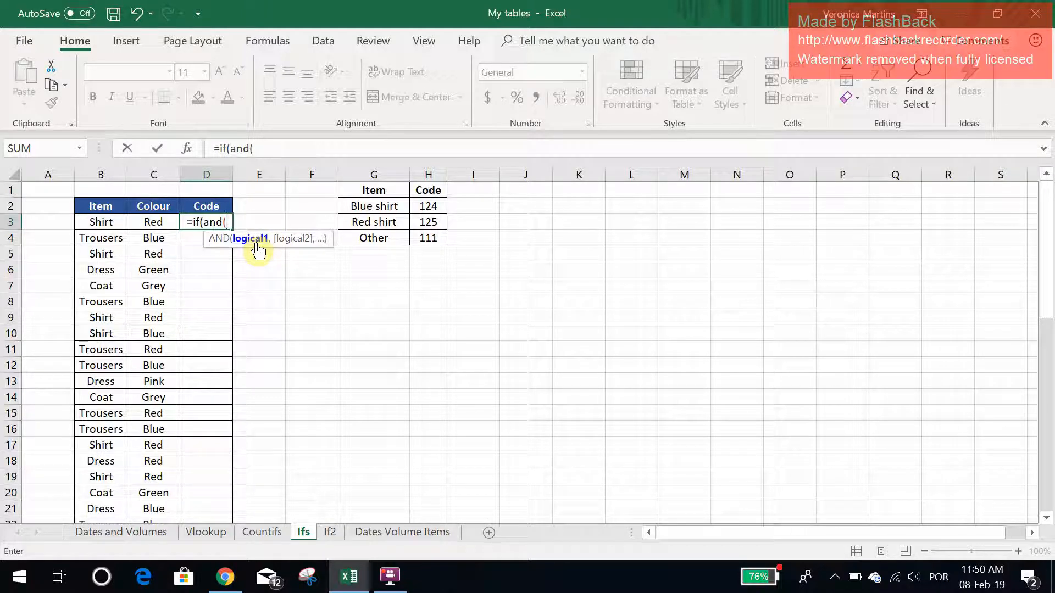
{"action": "left_click", "coordinate": [101, 222]}
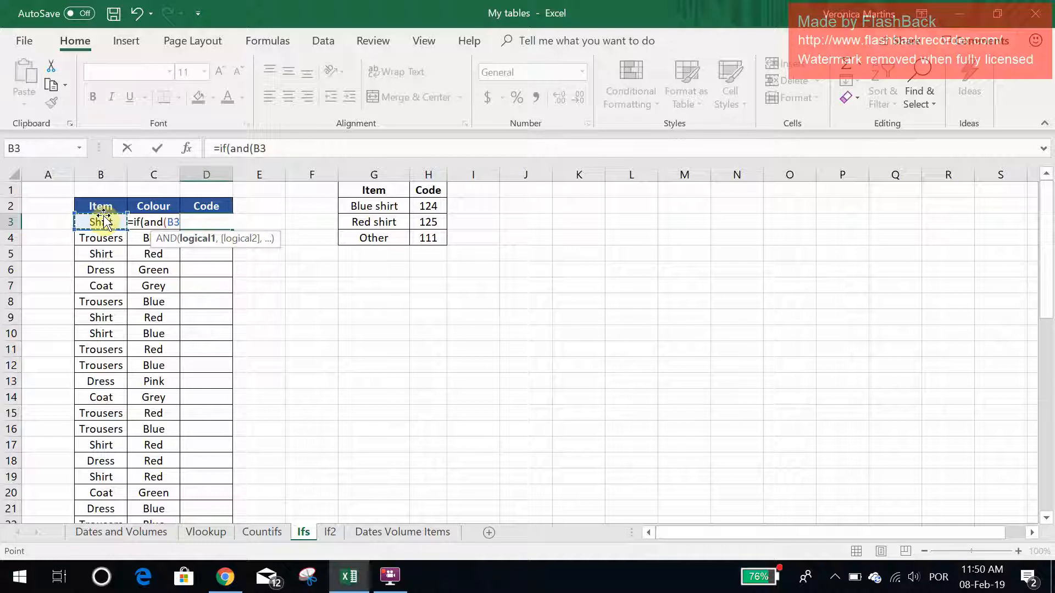
{"action": "type", "text": "="}
{"action": "type", "text": "\"S"}
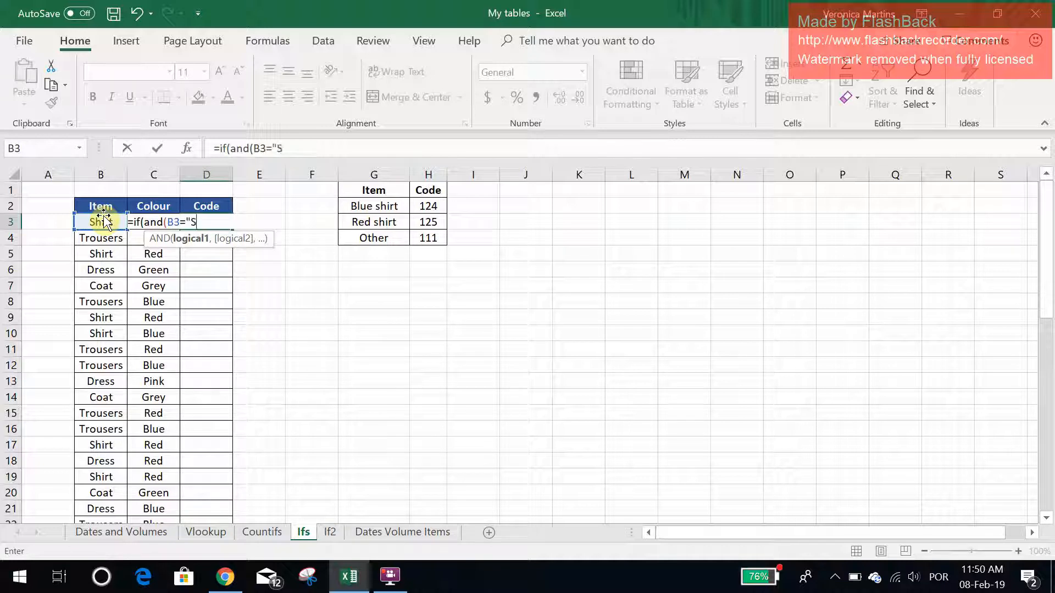
{"action": "type", "text": "hirt\","}
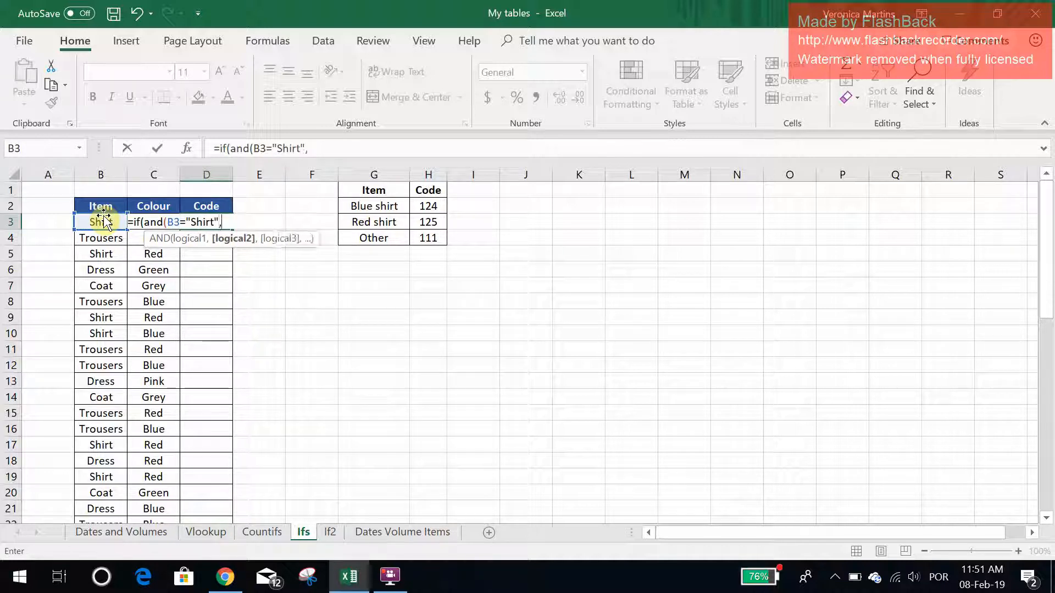
Add C3="Blue" as the second condition of the AND test in D3 and close the test
{"action": "left_click", "coordinate": [136, 225]}
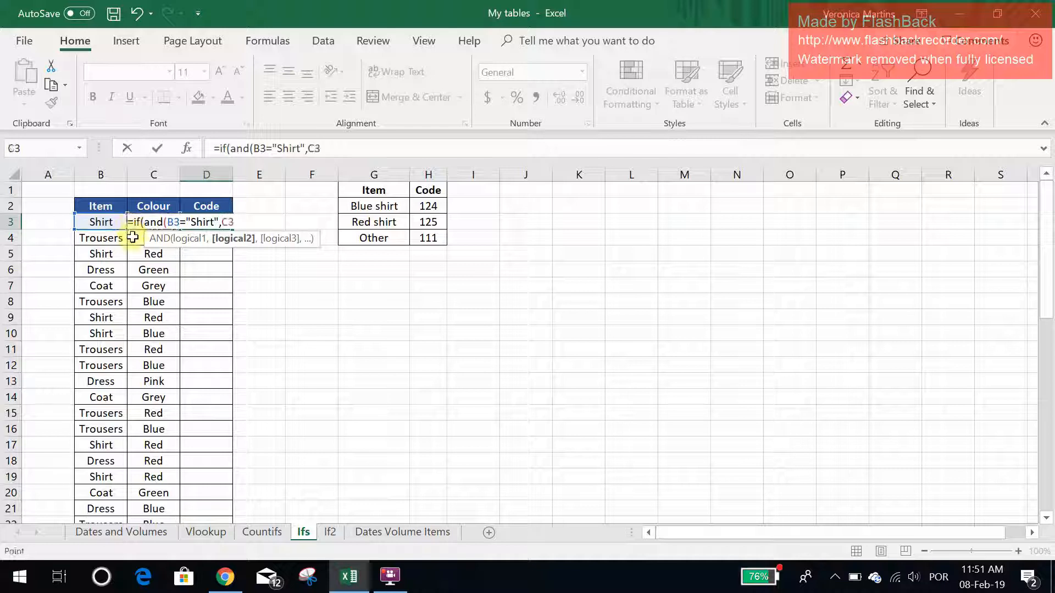
{"action": "left_click", "coordinate": [369, 148]}
{"action": "type", "text": "="}
{"action": "type", "text": "\"B"}
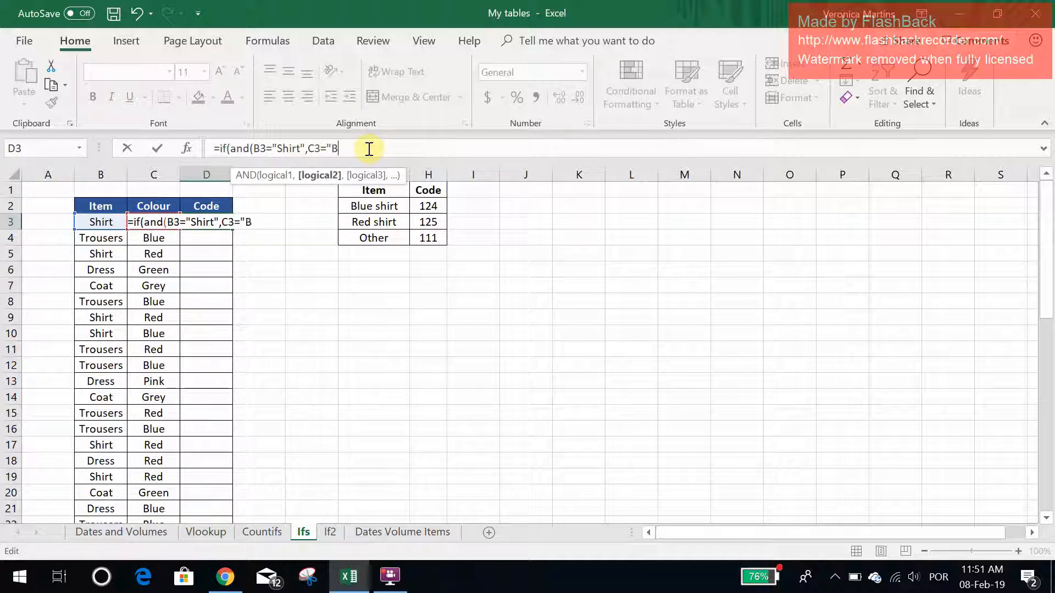
{"action": "type", "text": "lue\")"}
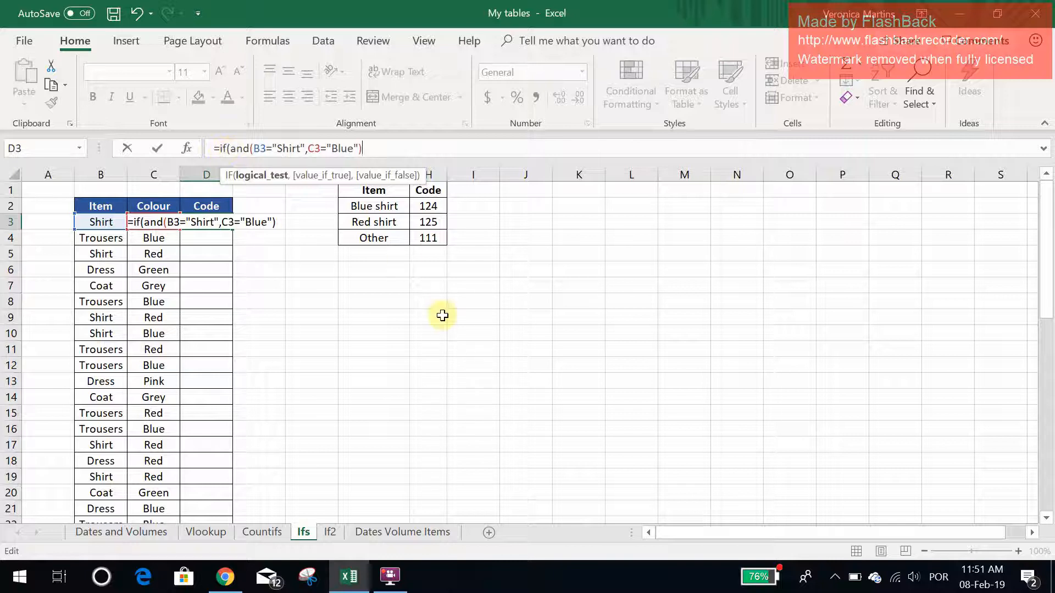
Make the D3 formula return 124 when the test is true and enter it without a false value
{"action": "type", "text": ","}
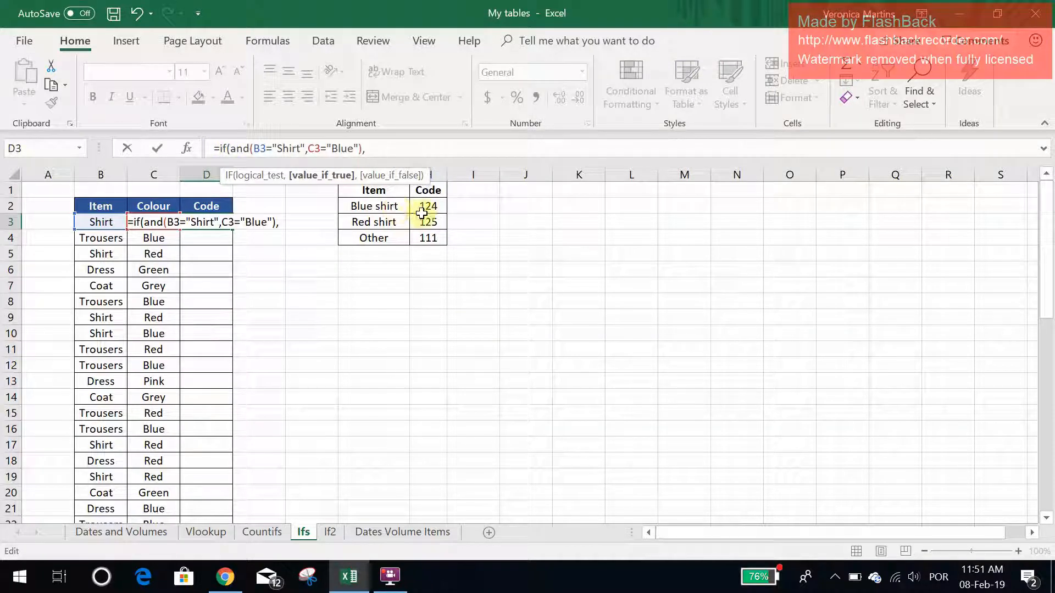
{"action": "type", "text": "124"}
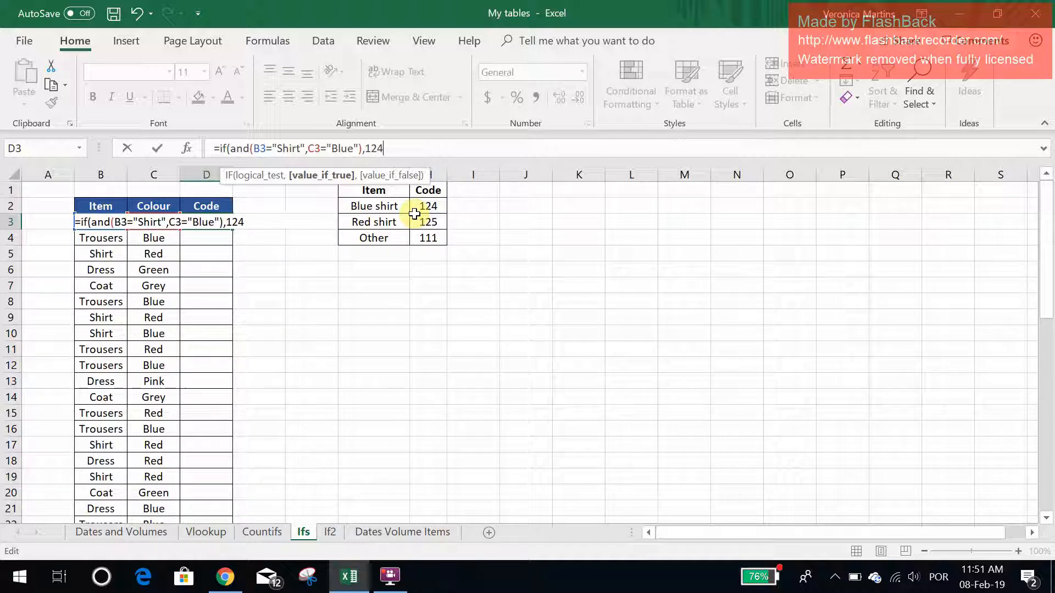
{"action": "type", "text": ")"}
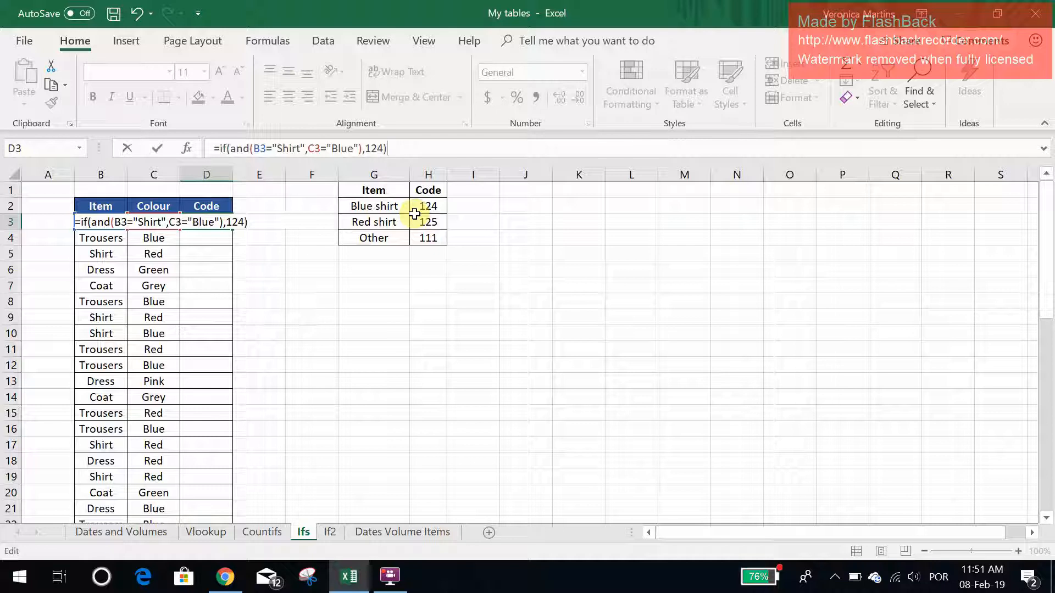
{"action": "key", "text": "Return"}
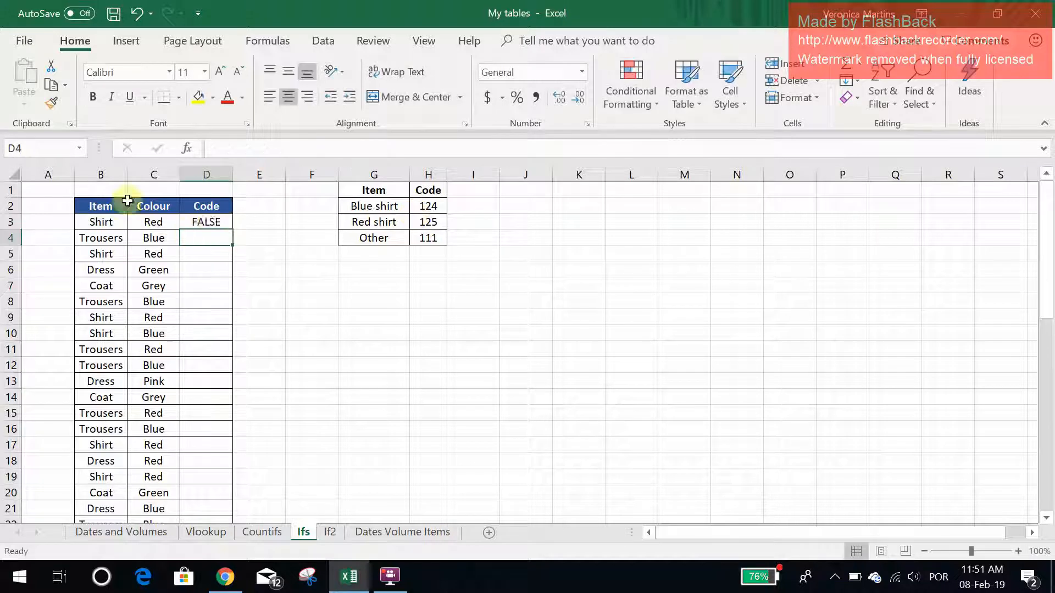
Fill the D3 formula down the Code column and check the blue shirt in row 10
{"action": "left_click", "coordinate": [209, 219]}
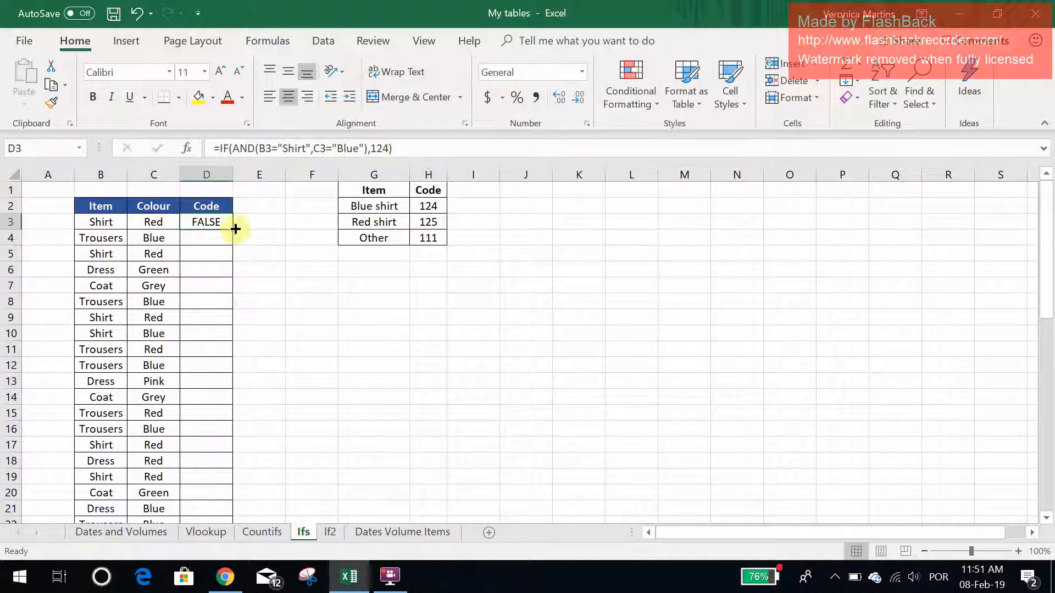
{"action": "double_click", "coordinate": [233, 230]}
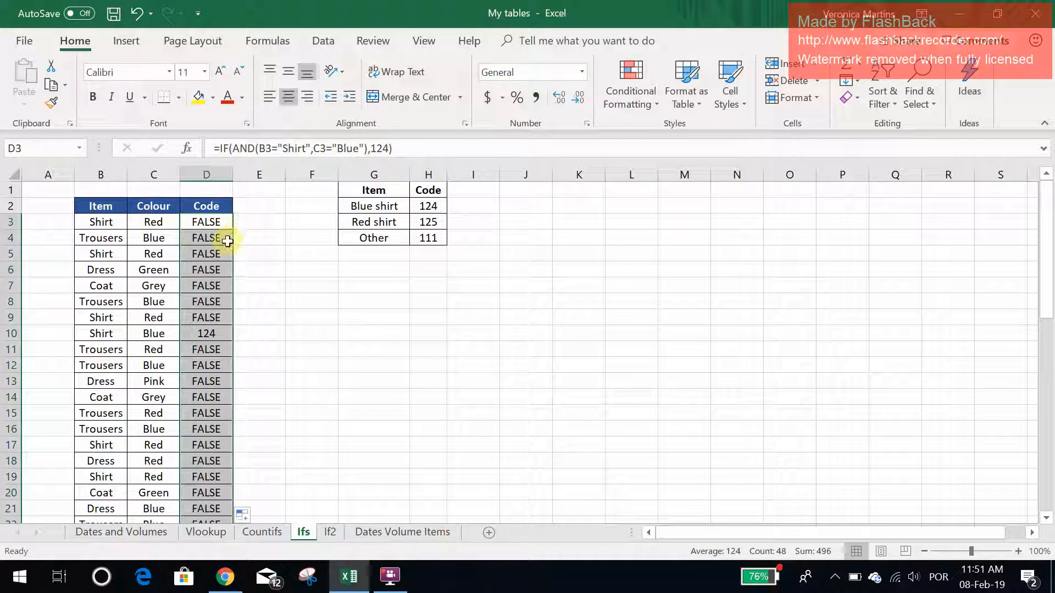
{"action": "left_click", "coordinate": [106, 337]}
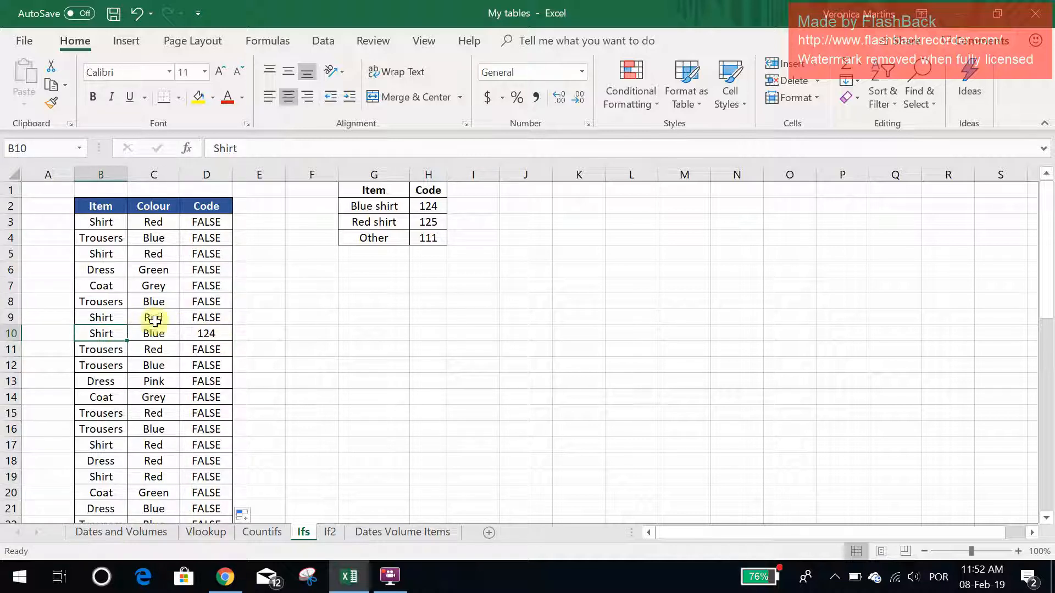
Add 125 as the value if false in the D3 formula
{"action": "left_click", "coordinate": [192, 220]}
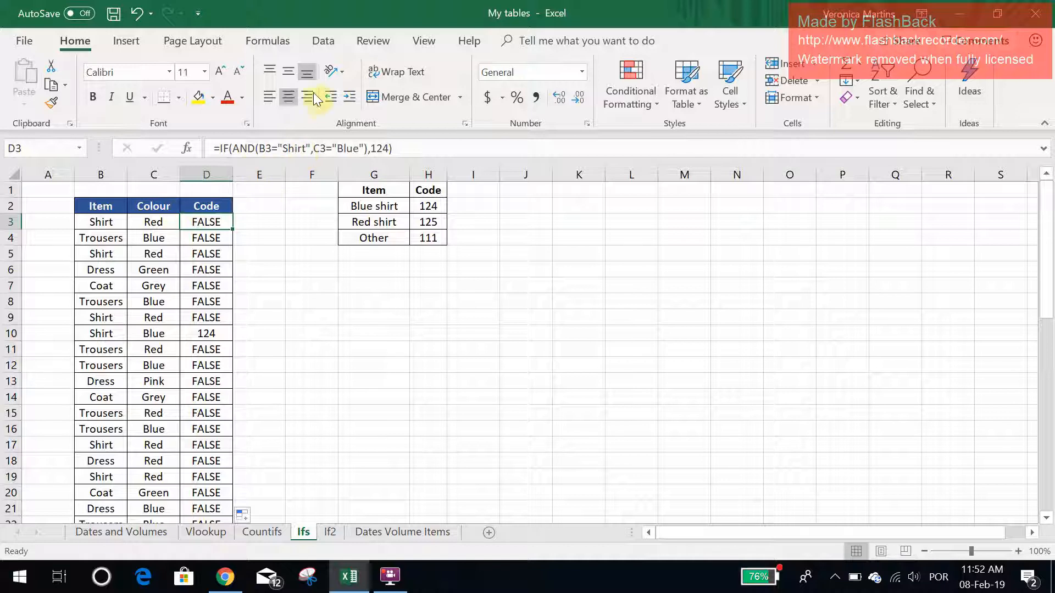
{"action": "left_click", "coordinate": [390, 148]}
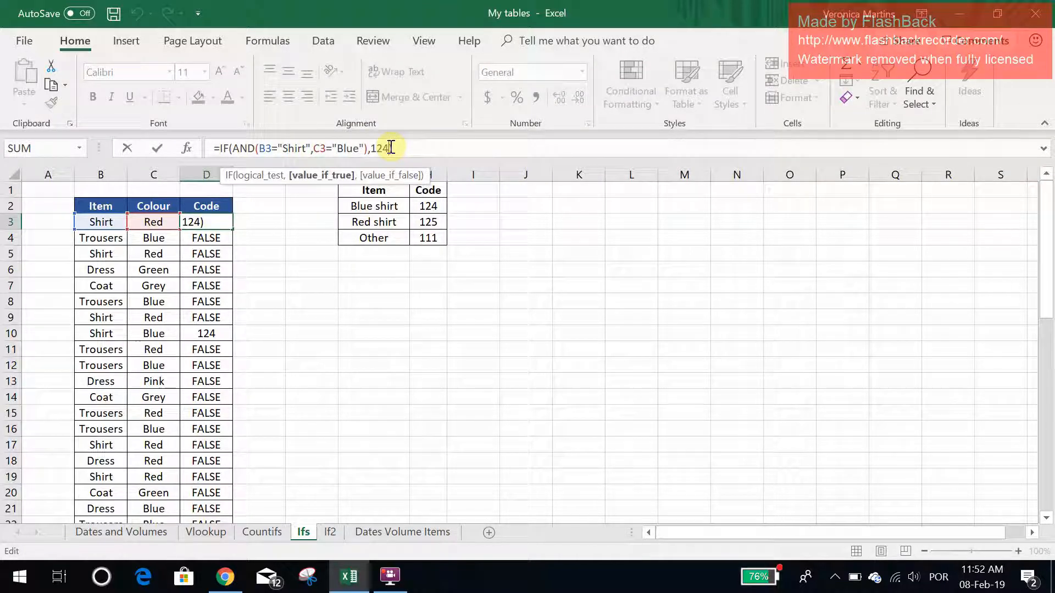
{"action": "type", "text": ","}
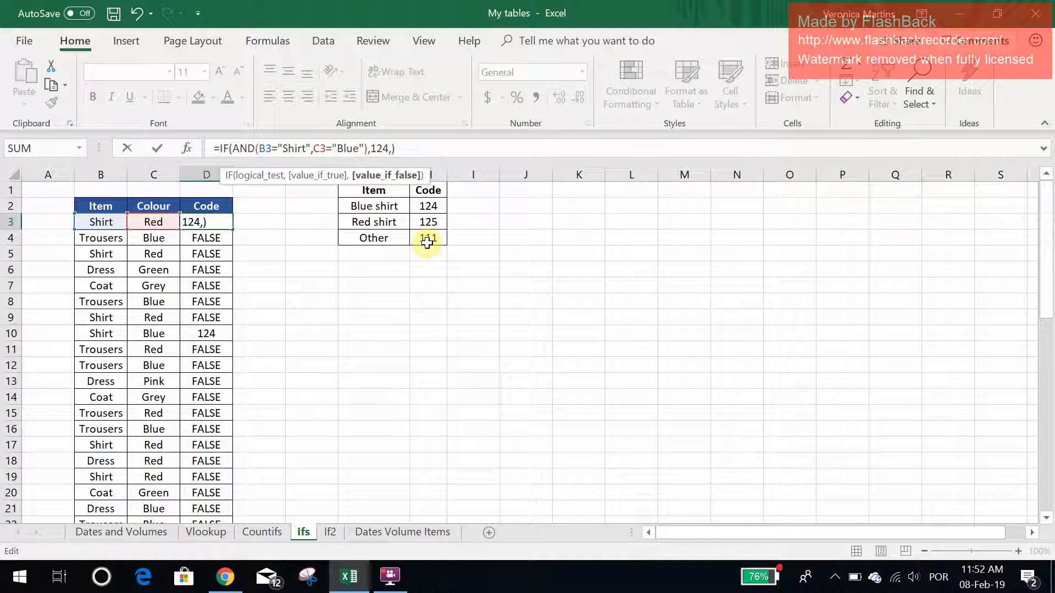
{"action": "type", "text": "125"}
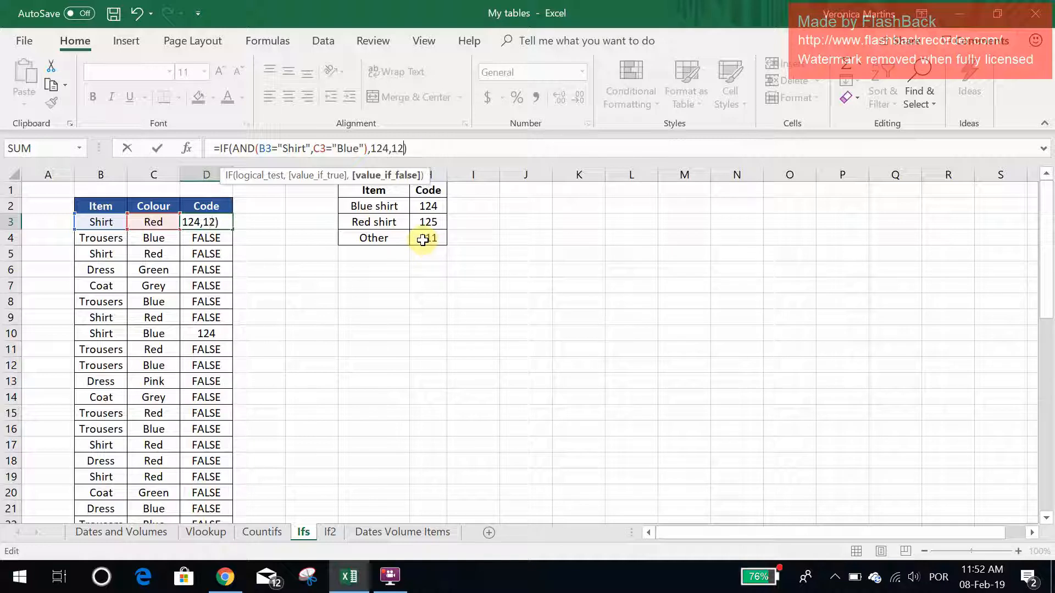
{"action": "key", "text": "Return"}
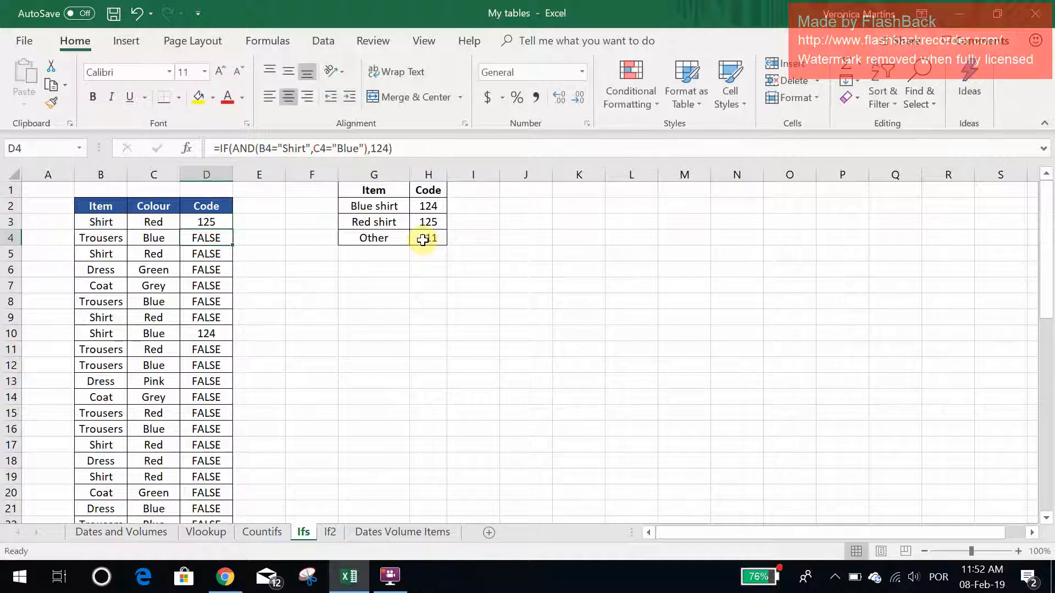
Fill the updated D3 formula down the Code column and check the shirt rows 9 and 10
{"action": "left_click", "coordinate": [223, 222]}
{"action": "double_click", "coordinate": [230, 228]}
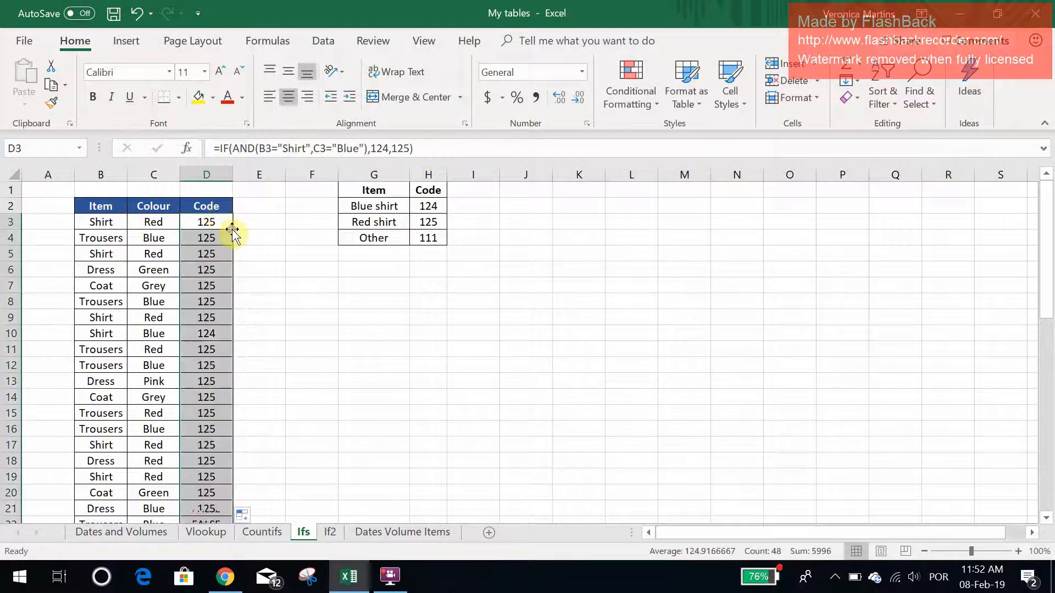
{"action": "left_click", "coordinate": [208, 334]}
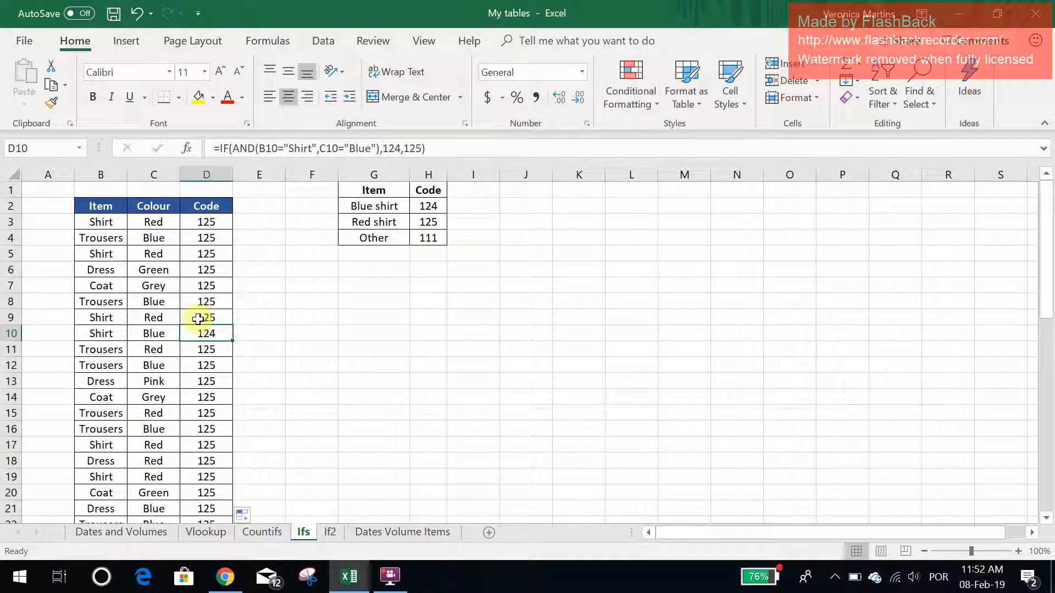
{"action": "left_click_drag", "start_coordinate": [99, 318], "coordinate": [217, 319]}
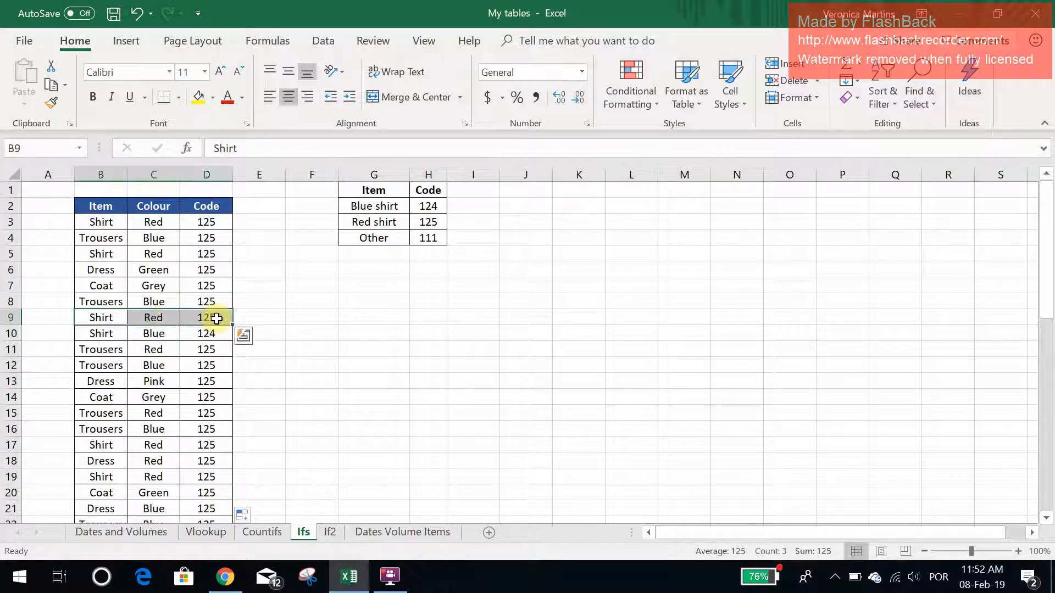
Overwrite the code of the blue trousers in D8 with 111
{"action": "left_click", "coordinate": [106, 301]}
{"action": "left_click", "coordinate": [206, 302]}
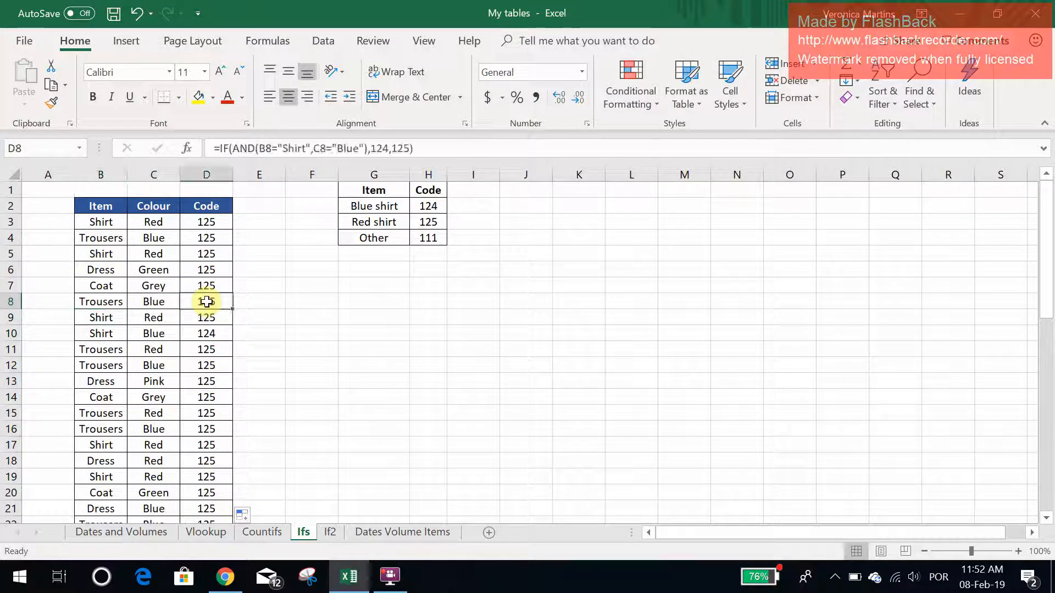
{"action": "type", "text": "111"}
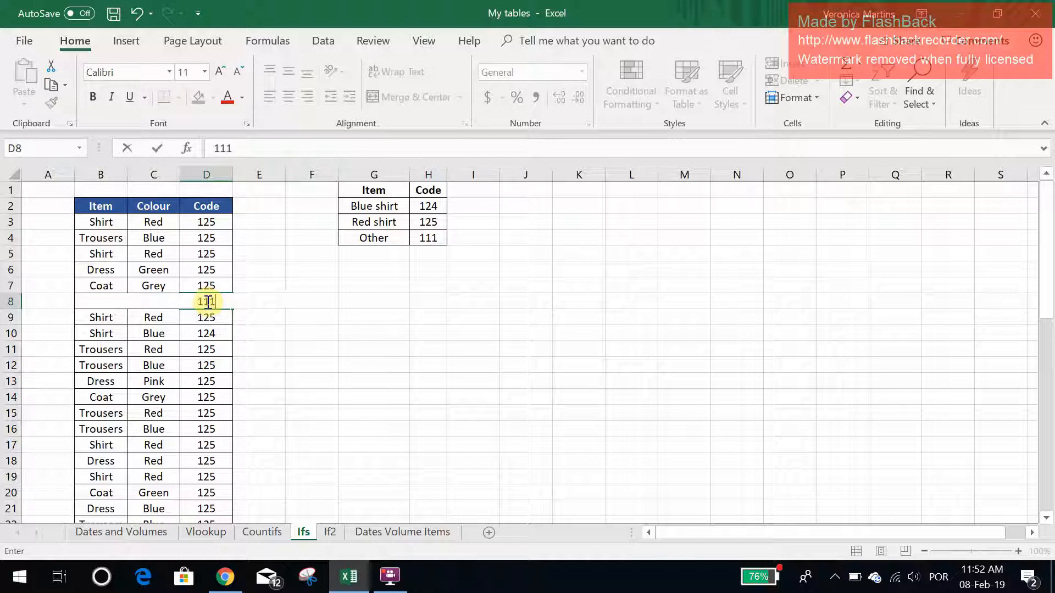
{"action": "key", "text": "Return"}
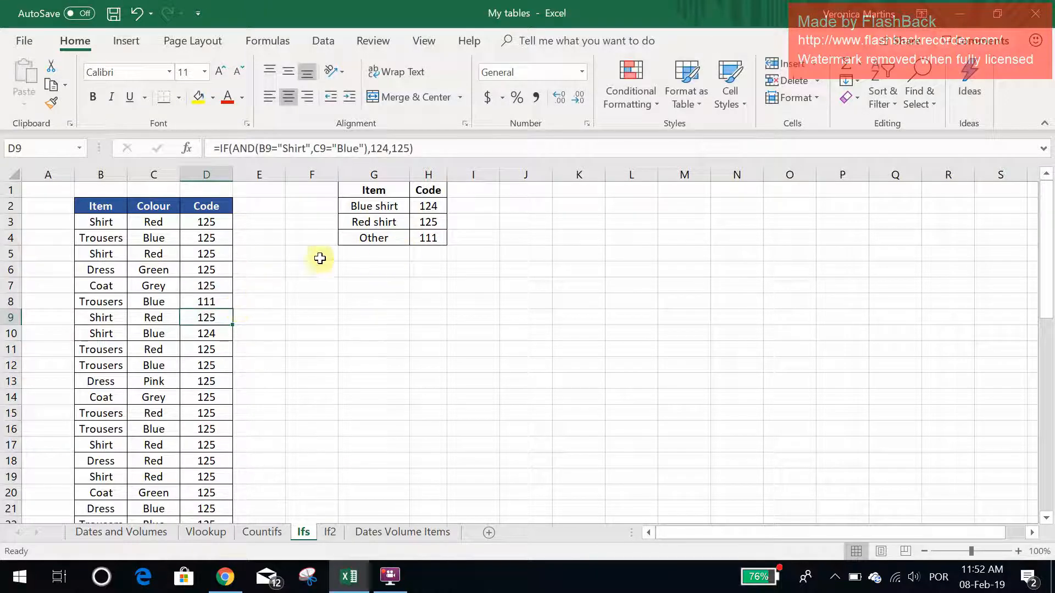
Replace the value if false in the D3 formula with the opening of a nested IF function
{"action": "left_click", "coordinate": [218, 223]}
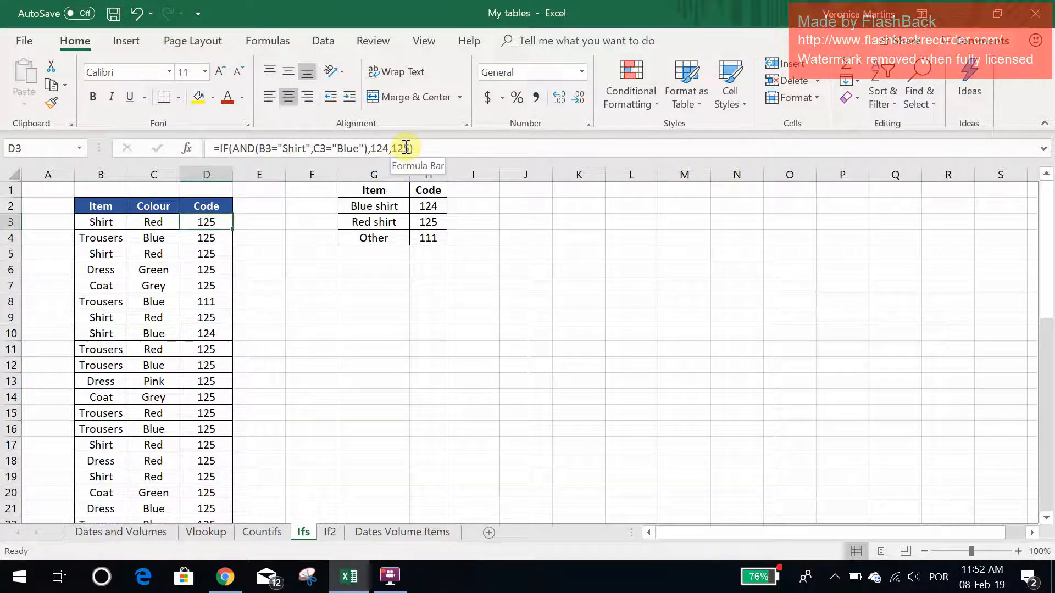
{"action": "left_click", "coordinate": [407, 148]}
{"action": "key", "text": "BackSpace"}
{"action": "key", "text": "BackSpace"}
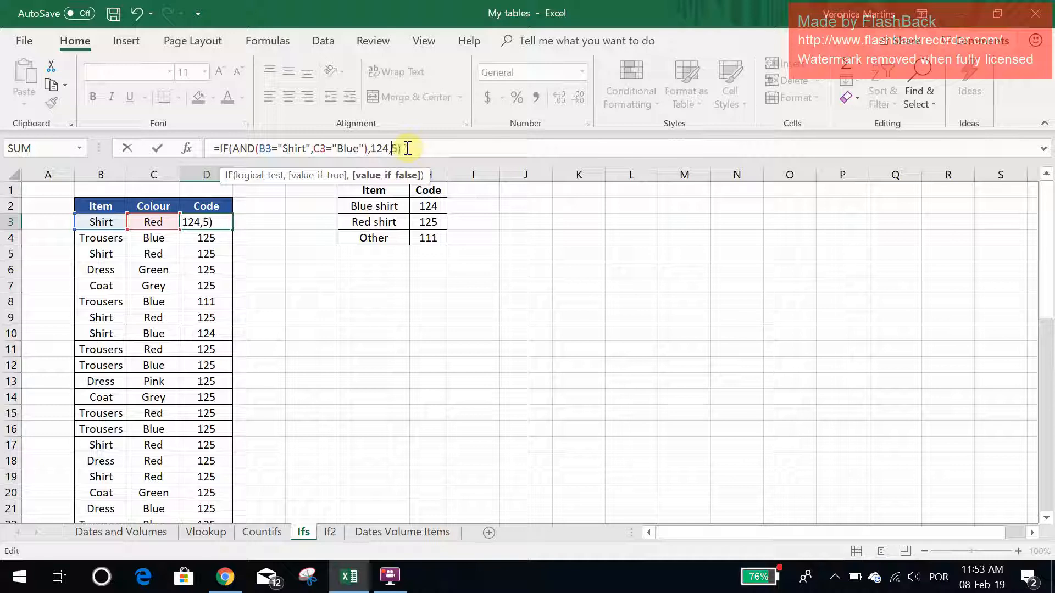
{"action": "key", "text": "Delete"}
{"action": "type", "text": "if("}
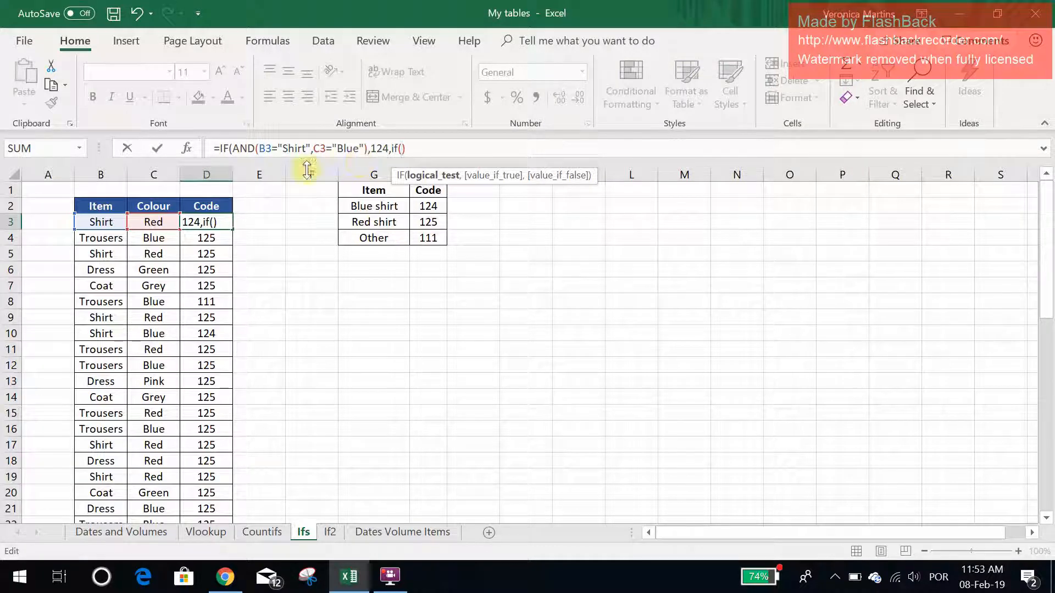
Give the nested IF in D3 an AND test for B3="Shirt" and C3="Red"
{"action": "type", "text": "and("}
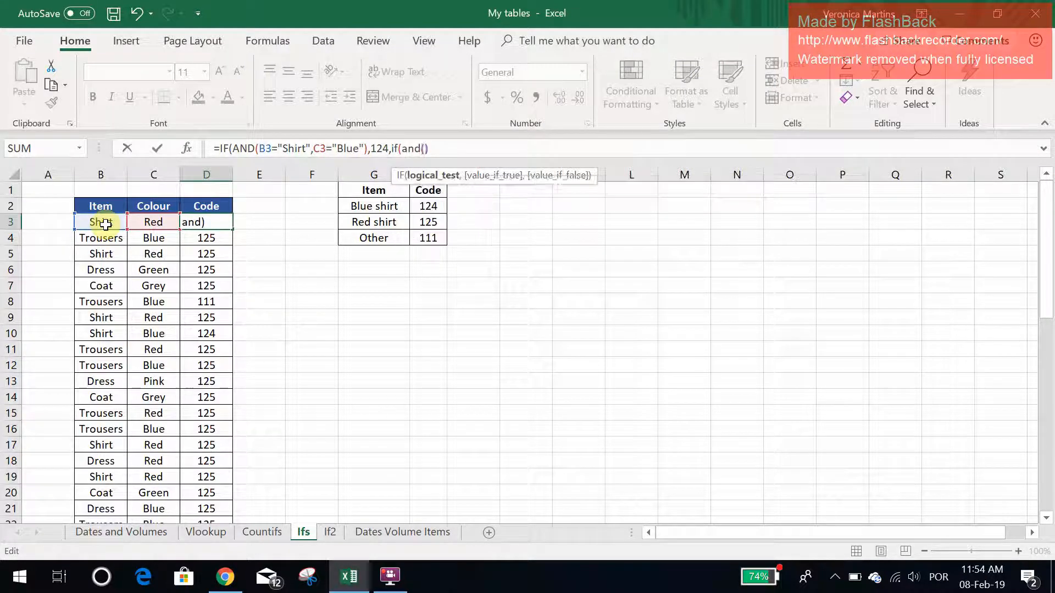
{"action": "left_click", "coordinate": [91, 219]}
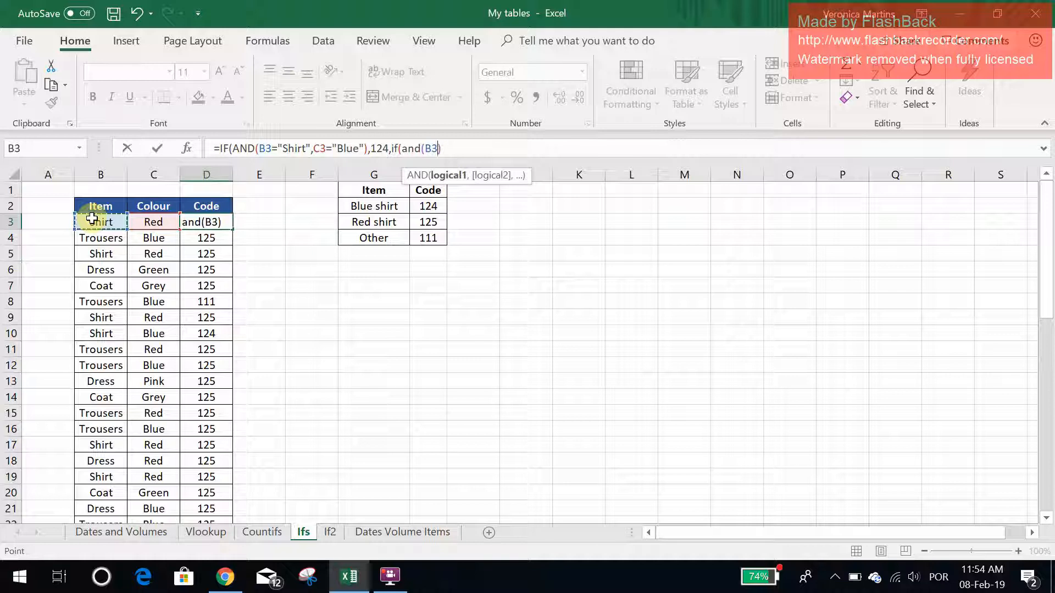
{"action": "type", "text": "=\"Shirt\","}
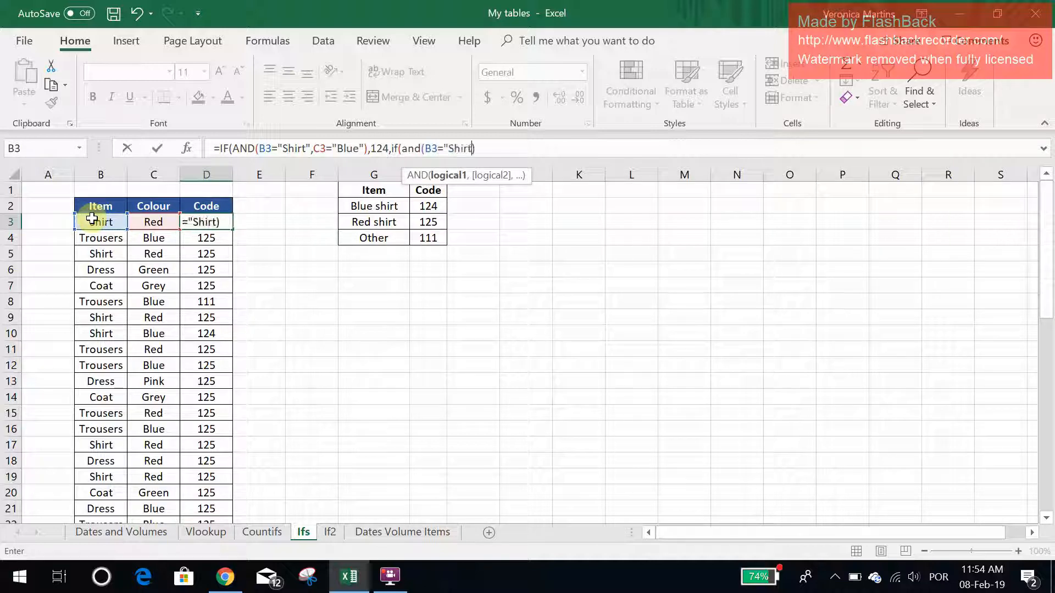
{"action": "left_click", "coordinate": [144, 222]}
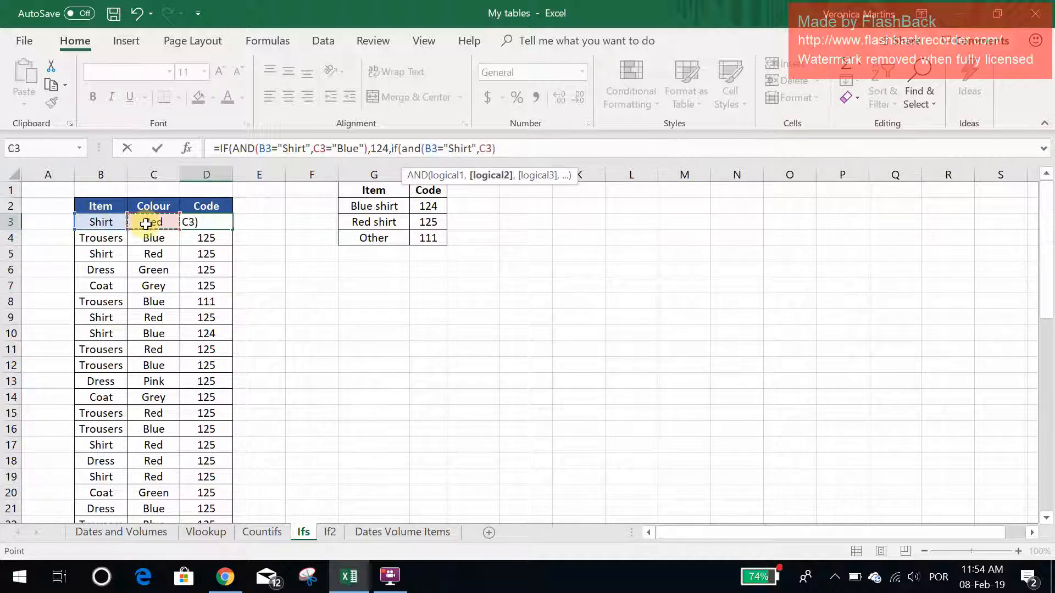
{"action": "type", "text": "=\"RE"}
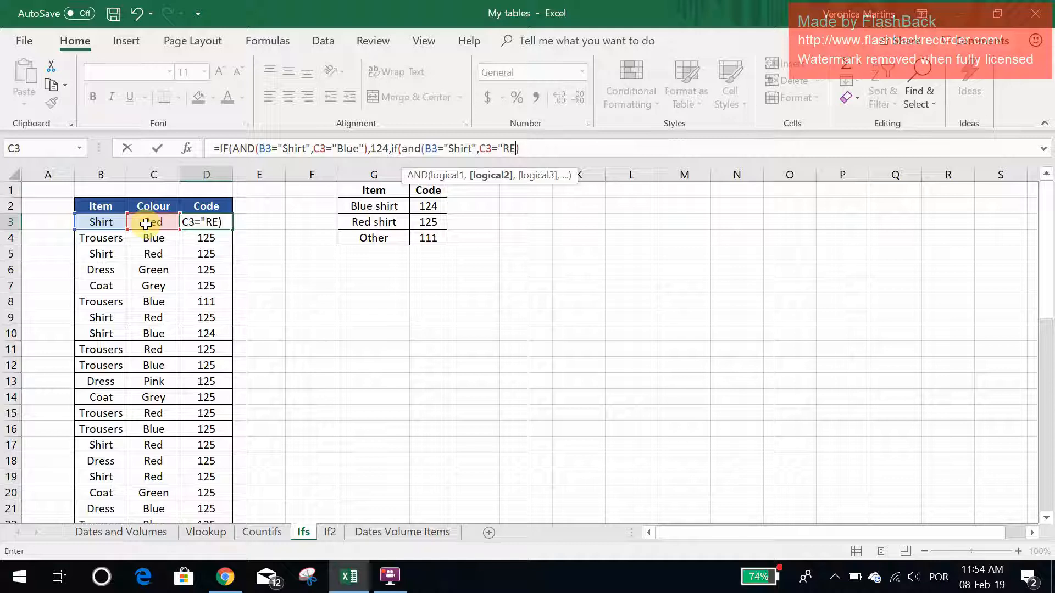
{"action": "type", "text": "D"}
{"action": "key", "text": "BackSpace"}
{"action": "key", "text": "BackSpace"}
{"action": "type", "text": "ed"}
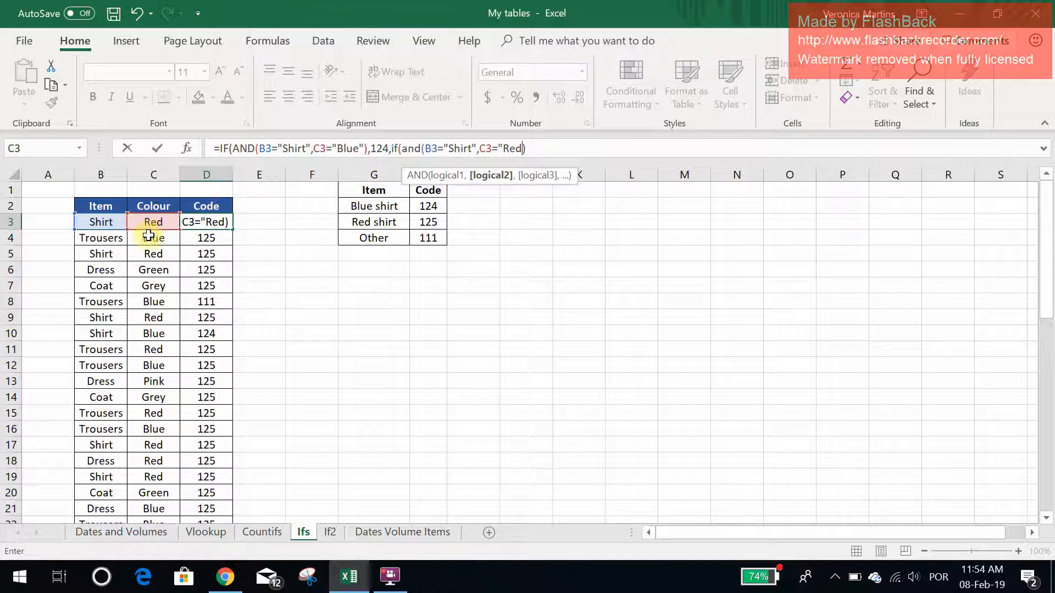
{"action": "key", "text": "BackSpace"}
{"action": "key", "text": "BackSpace"}
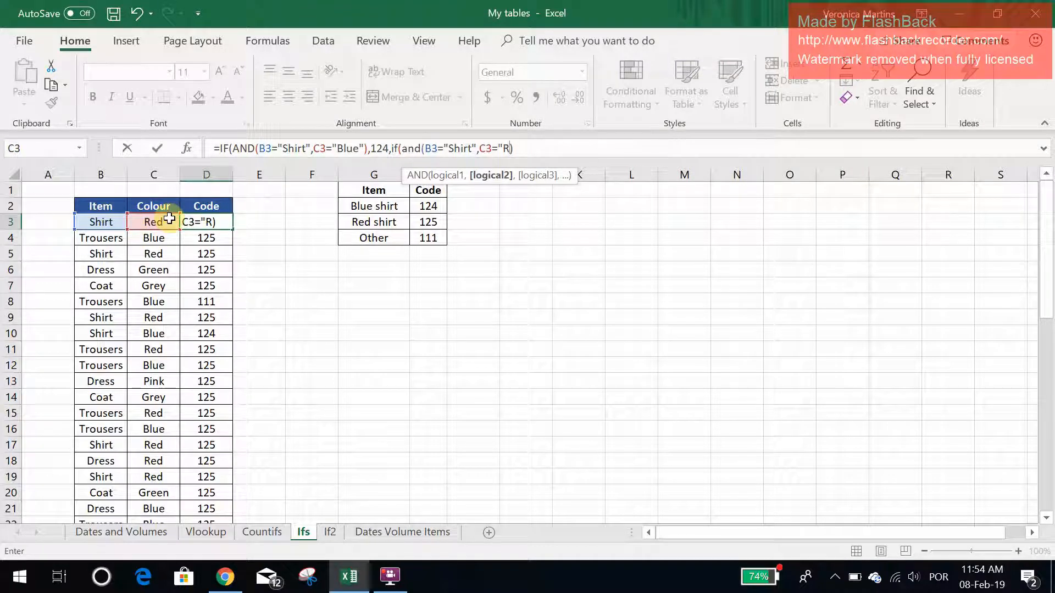
{"action": "type", "text": "ED"}
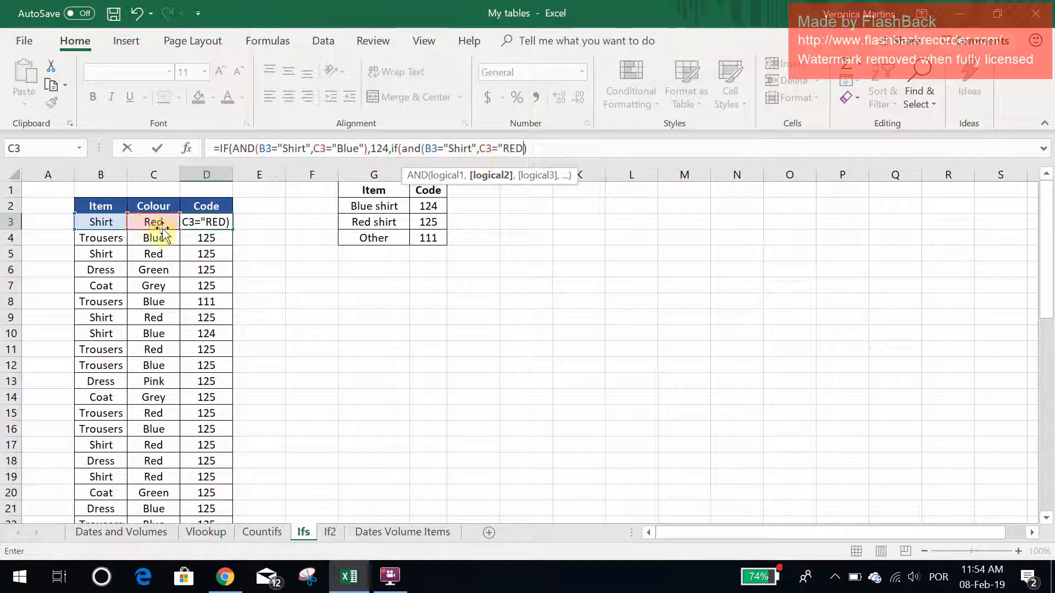
{"action": "key", "text": "BackSpace"}
{"action": "key", "text": "BackSpace"}
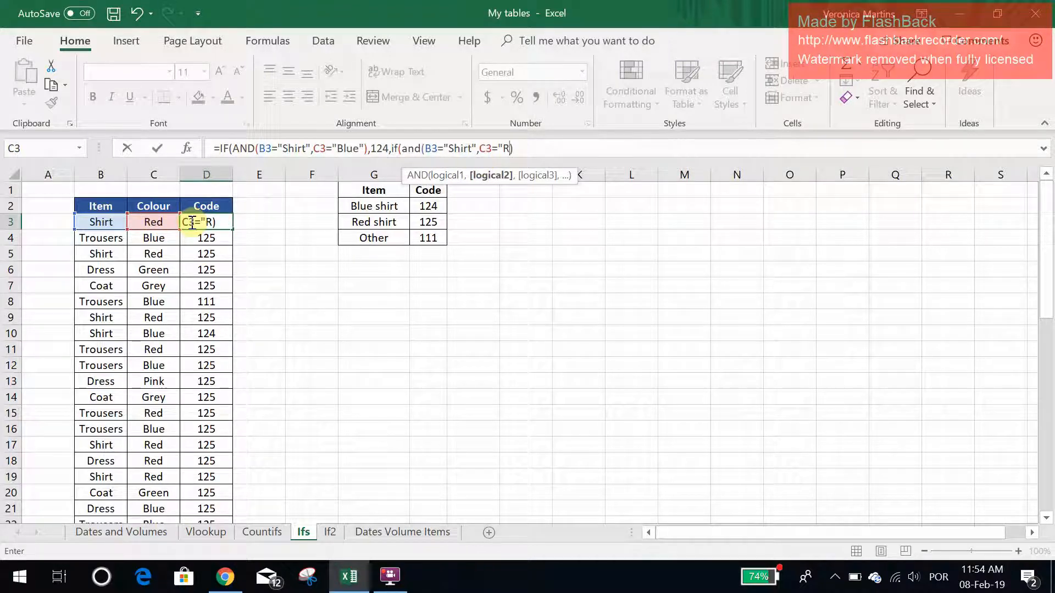
{"action": "type", "text": "ed\")"}
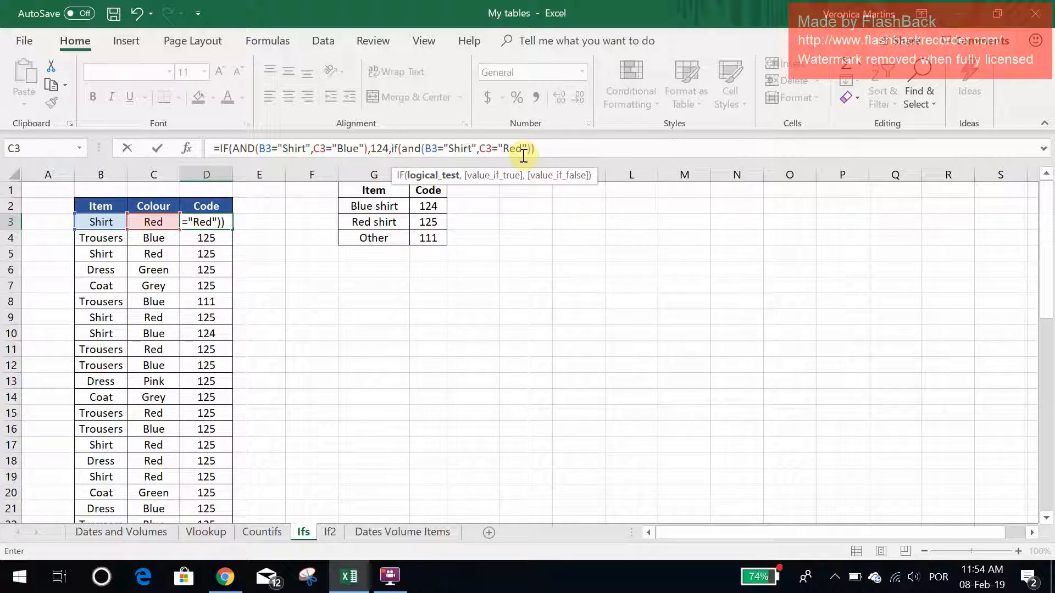
Complete the nested IF in D3 with 125 as the value if true and 111 as the value if false
{"action": "type", "text": ","}
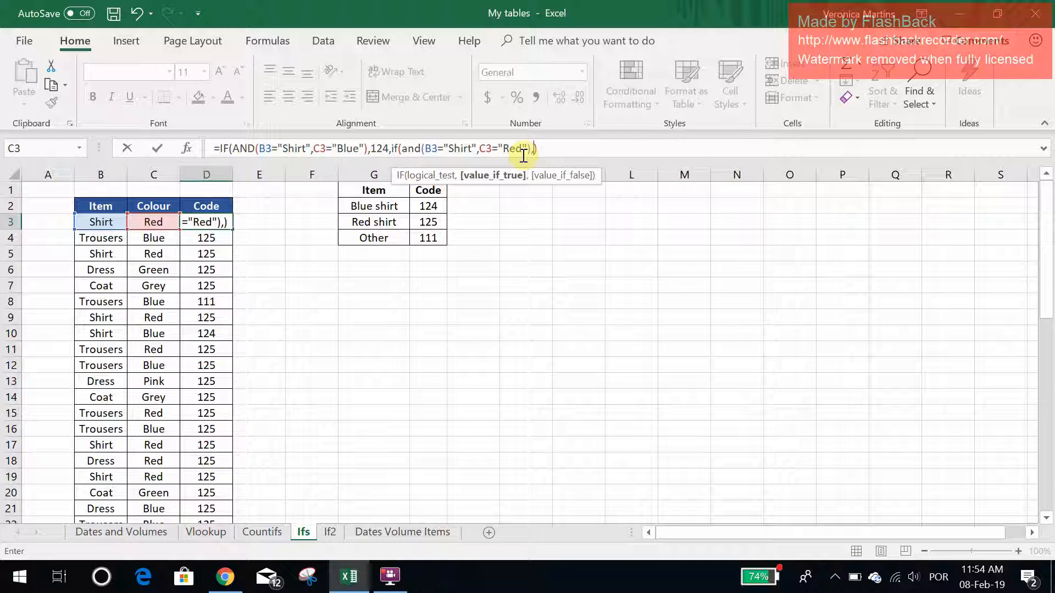
{"action": "type", "text": "125,"}
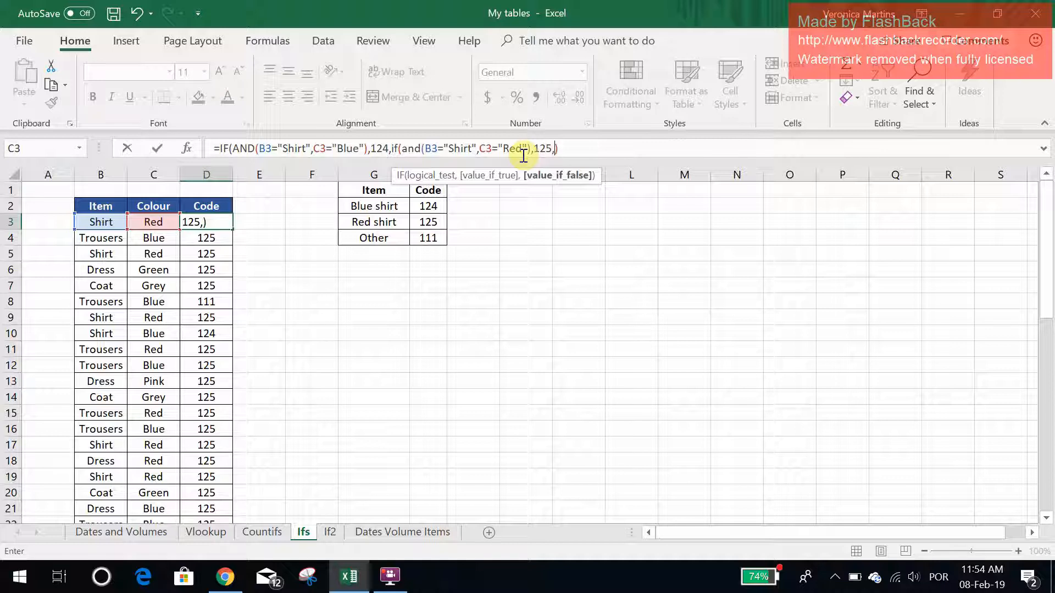
{"action": "type", "text": "111"}
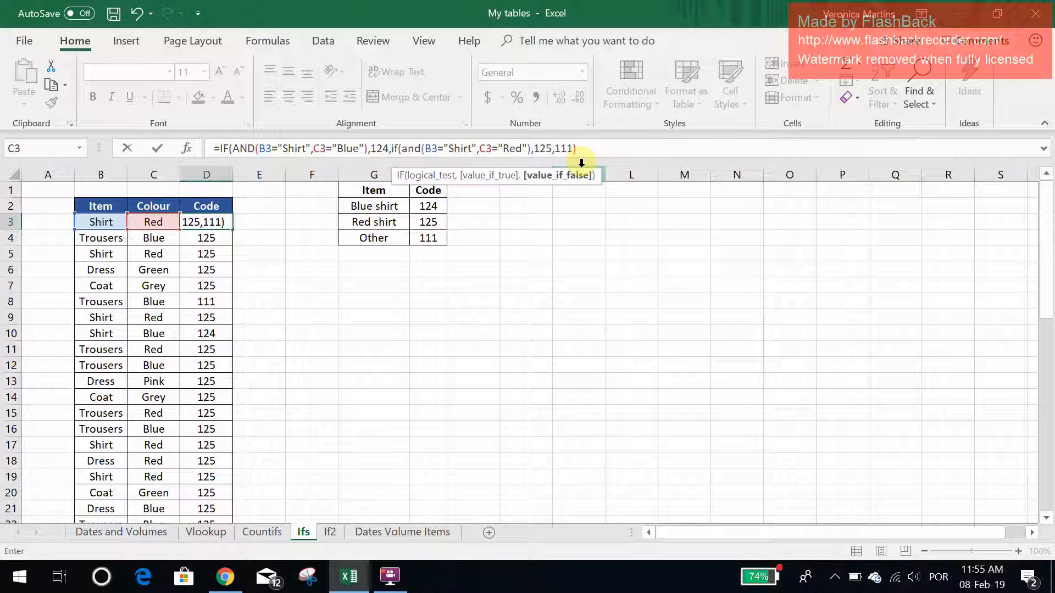
{"action": "type", "text": ")"}
{"action": "key", "text": "Return"}
Fill the nested D3 formula down the Code column and check the formulas in rows 4, 10 and 3
{"action": "left_click", "coordinate": [220, 218]}
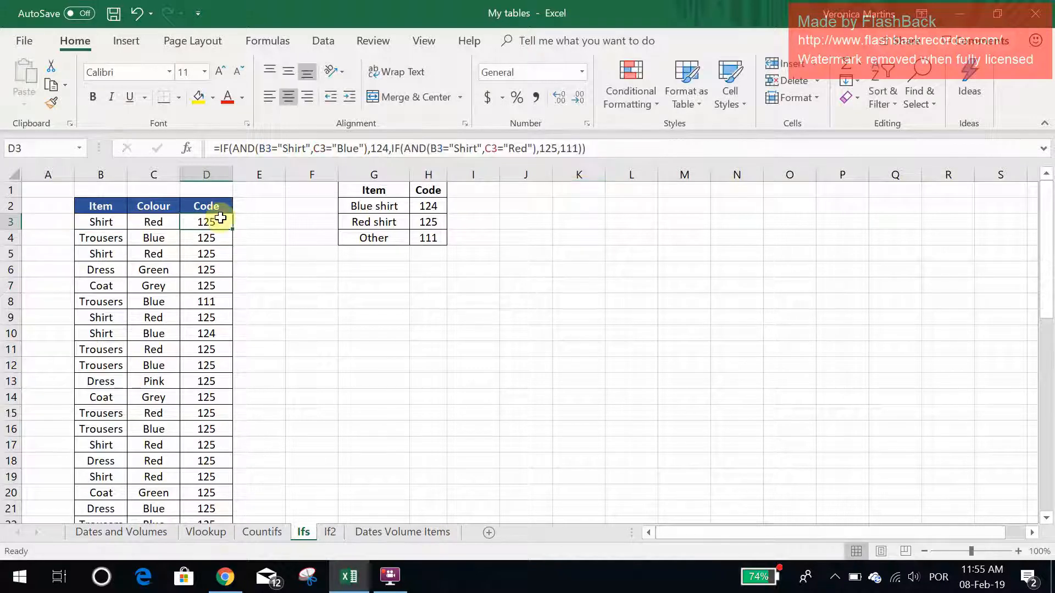
{"action": "double_click", "coordinate": [231, 229]}
{"action": "left_click", "coordinate": [211, 234]}
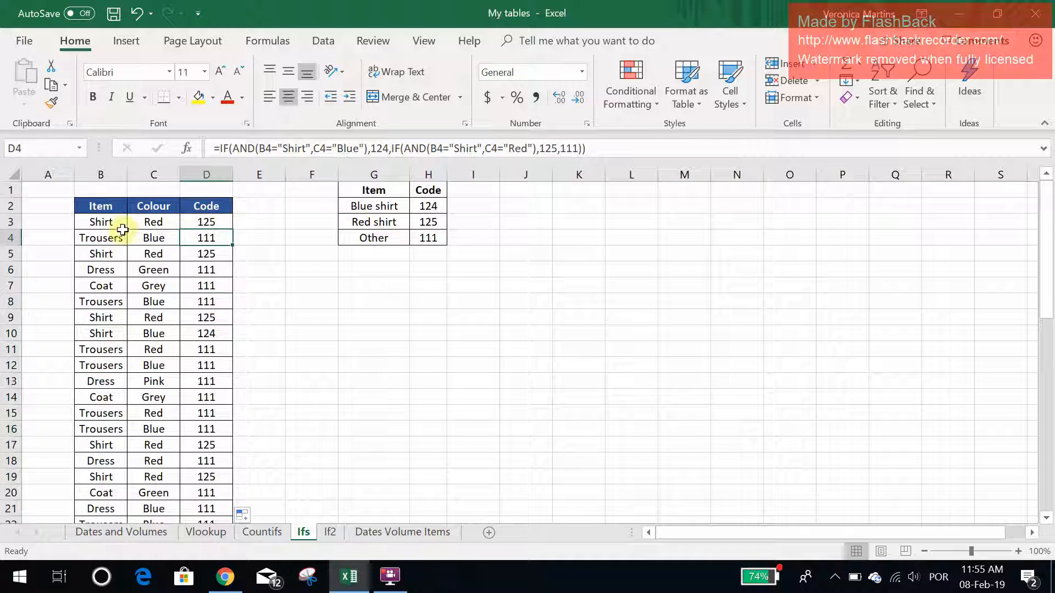
{"action": "left_click", "coordinate": [214, 329]}
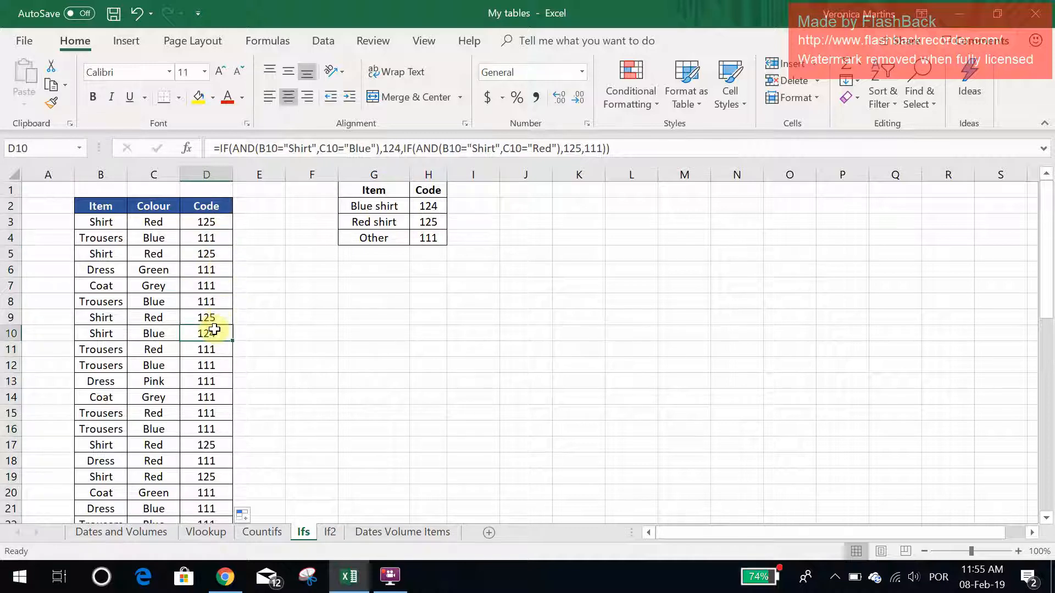
{"action": "left_click", "coordinate": [220, 222]}
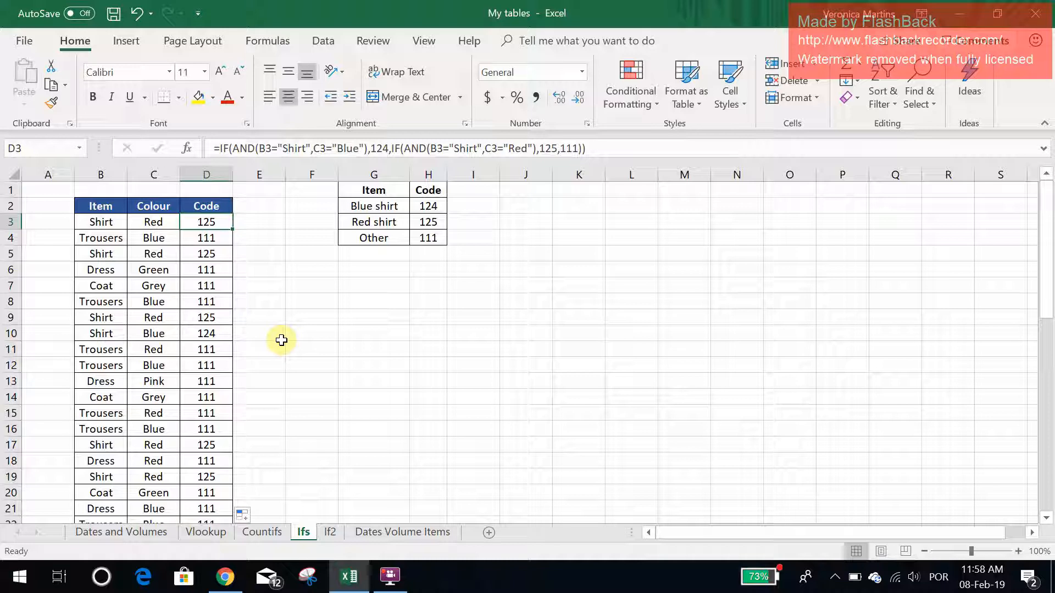
Switch to the If2 sheet and examine which code belongs to each item in the Item and Code reference table
{"action": "left_click", "coordinate": [331, 531]}
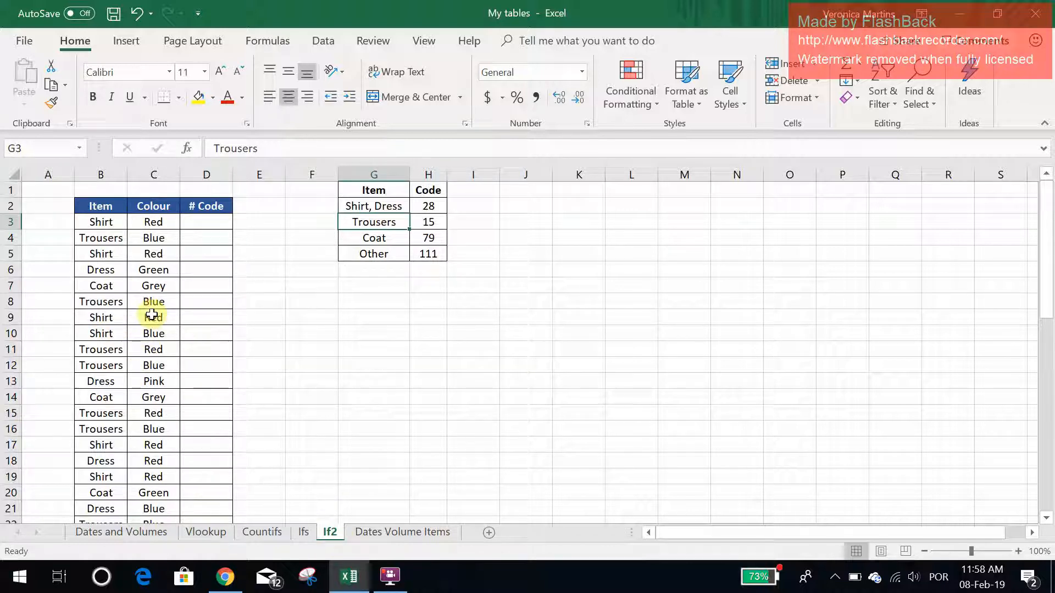
{"action": "left_click", "coordinate": [202, 217]}
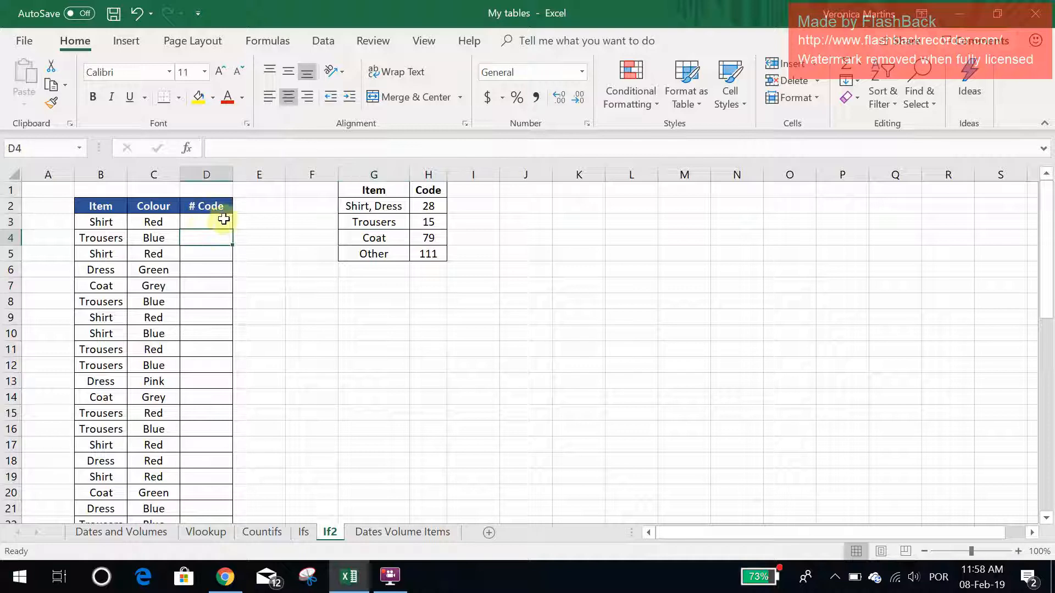
{"action": "left_click", "coordinate": [353, 207]}
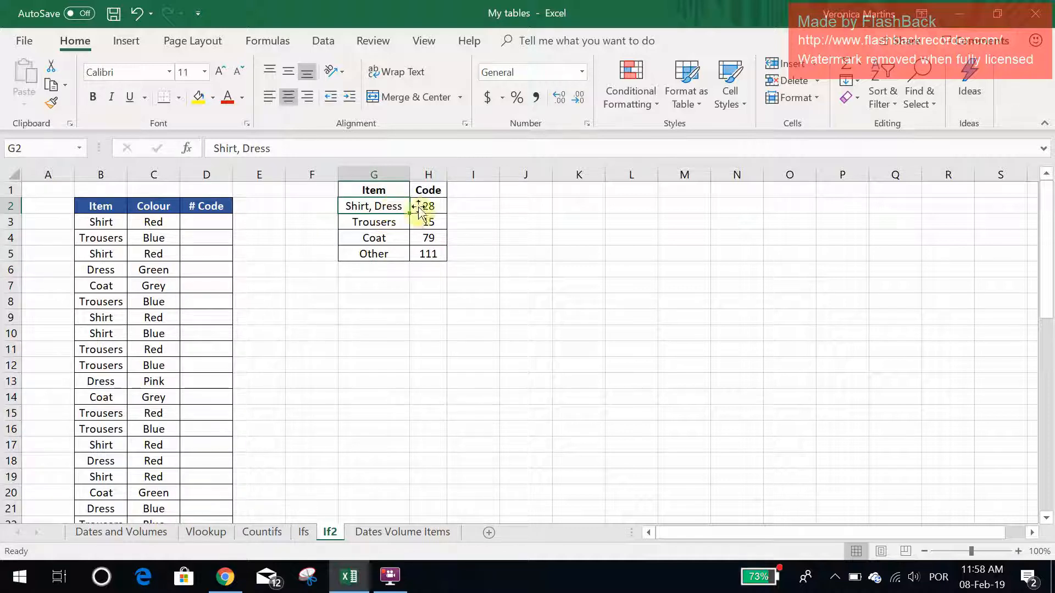
{"action": "left_click", "coordinate": [436, 203]}
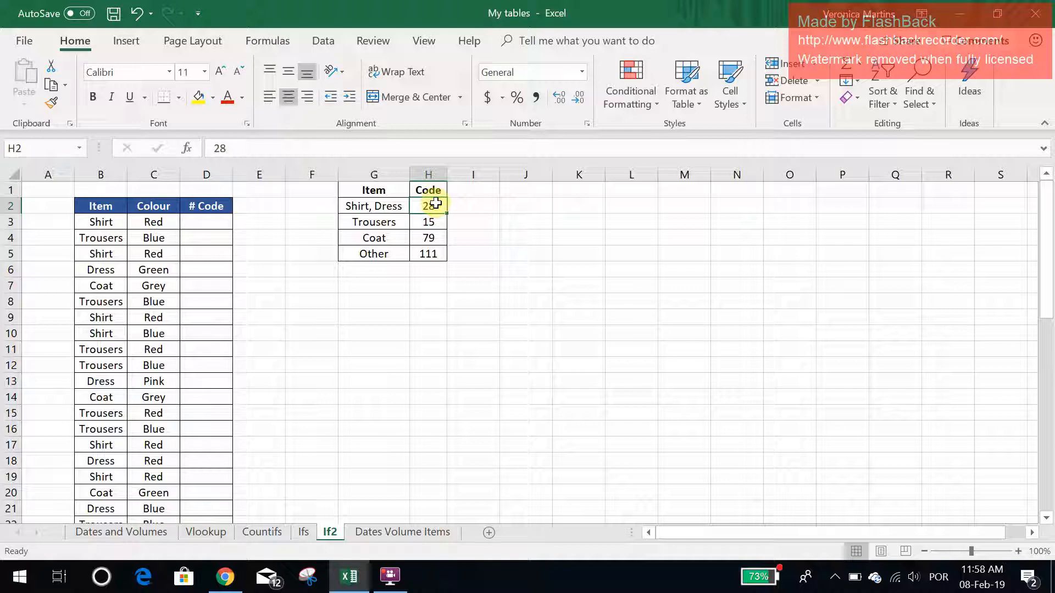
{"action": "left_click", "coordinate": [366, 223]}
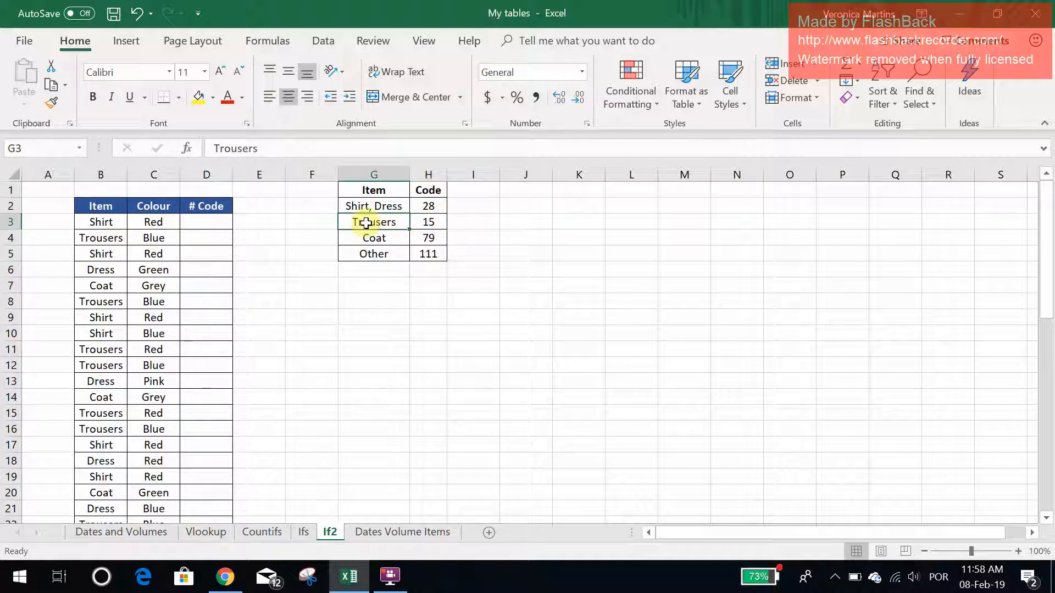
{"action": "left_click", "coordinate": [423, 220]}
{"action": "left_click", "coordinate": [394, 240]}
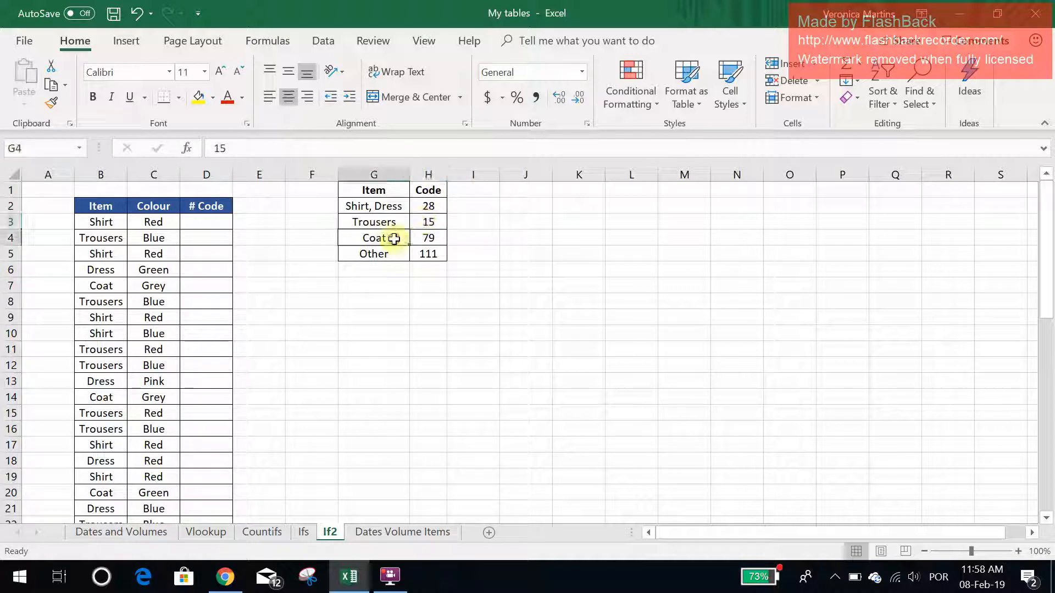
{"action": "left_click", "coordinate": [434, 237]}
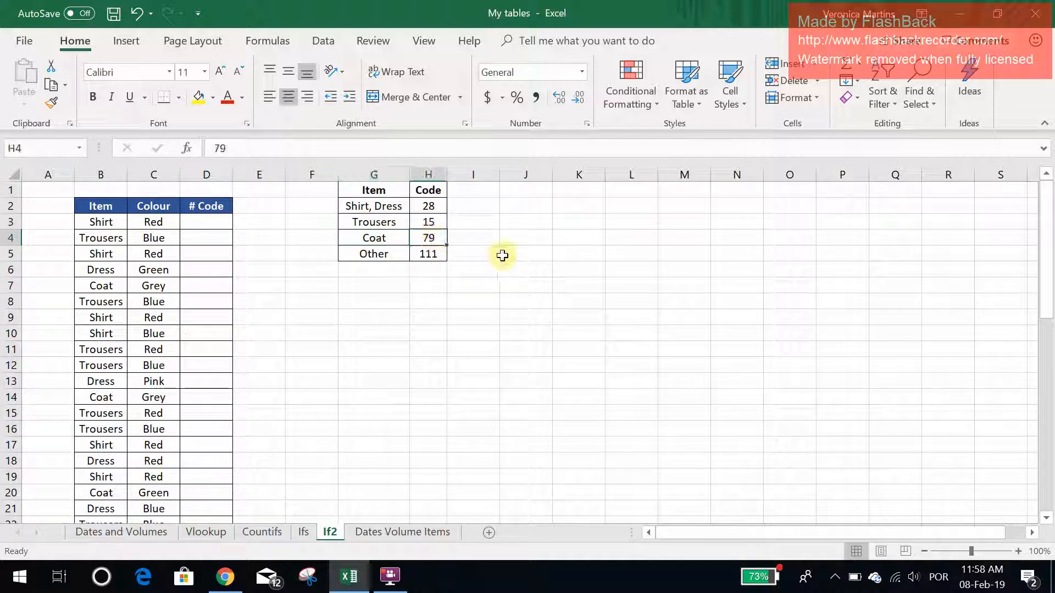
{"action": "left_click", "coordinate": [396, 257]}
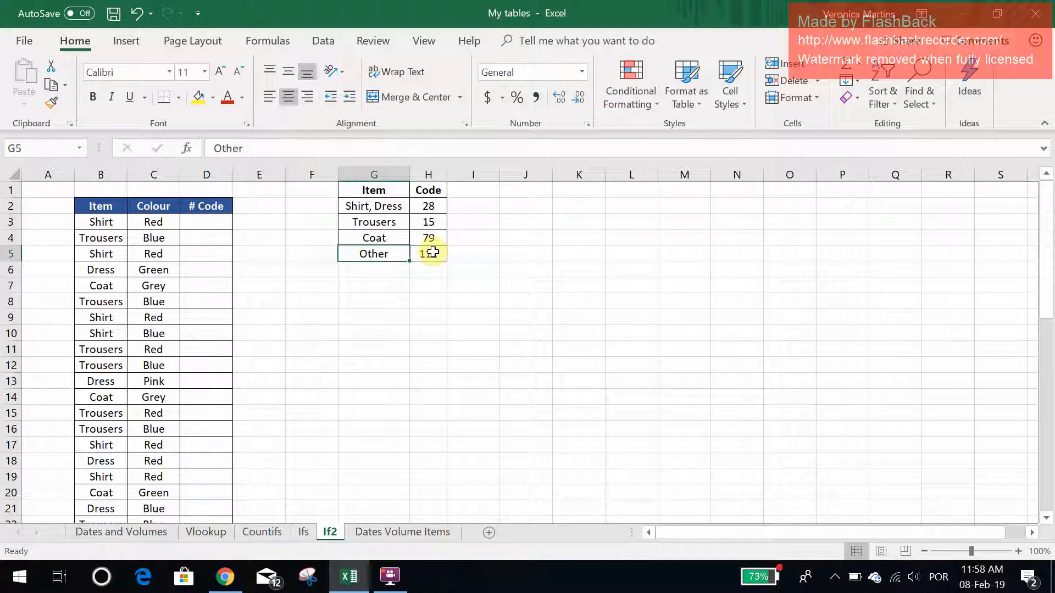
Start an IF formula in D3 with an OR test for B3="Shirt" or B3="Dress"
{"action": "left_click", "coordinate": [201, 229]}
{"action": "type", "text": "=i"}
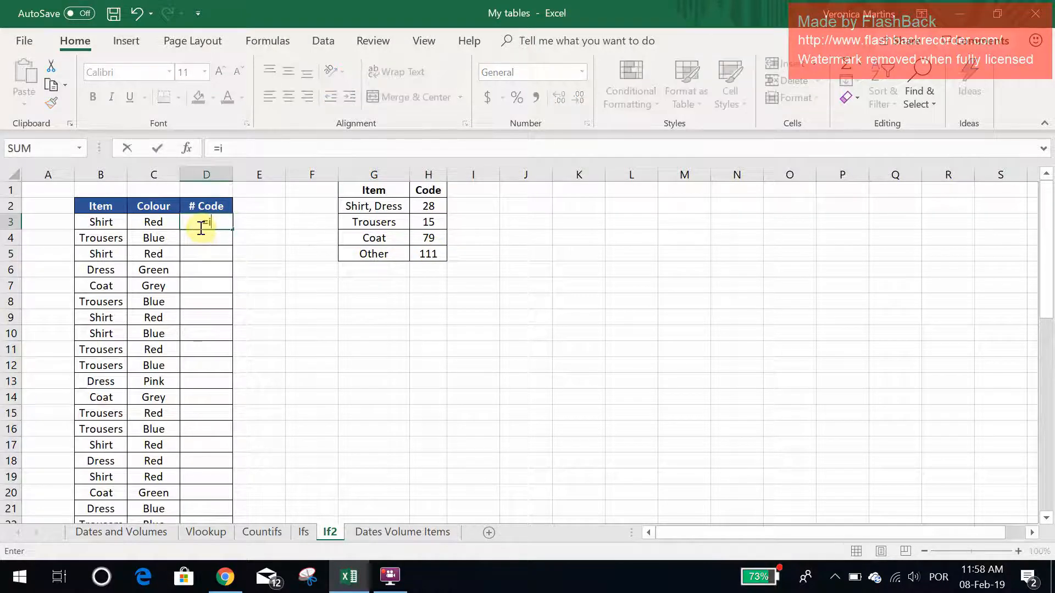
{"action": "type", "text": "f("}
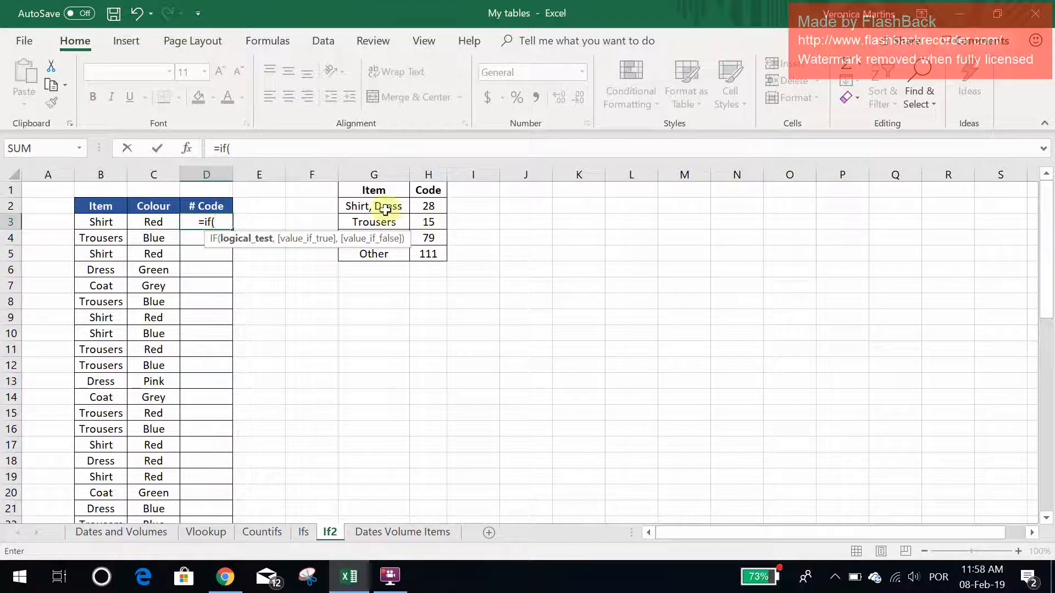
{"action": "type", "text": "or("}
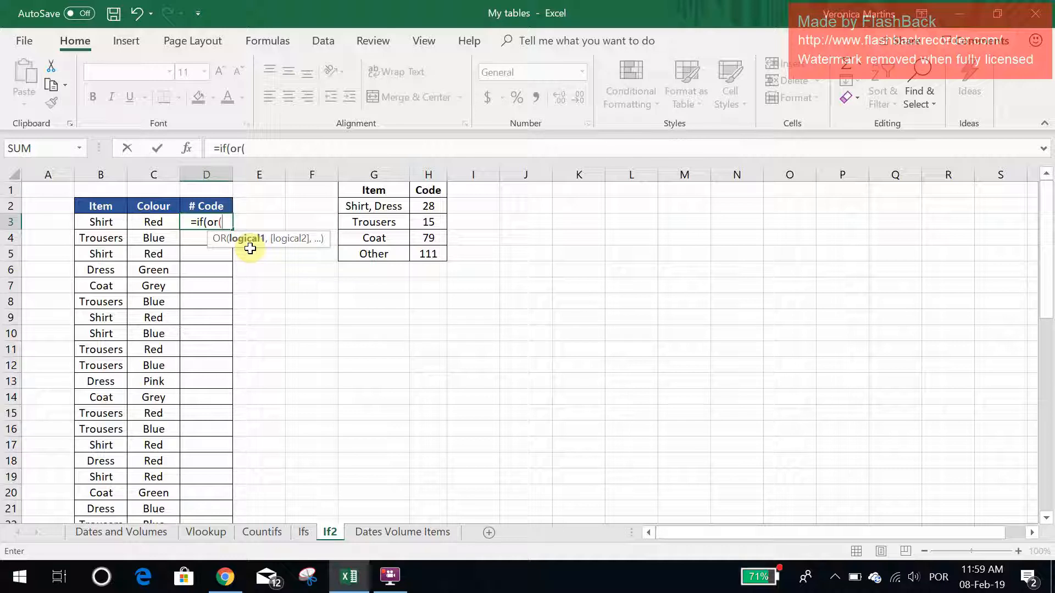
{"action": "left_click", "coordinate": [101, 221]}
{"action": "left_click", "coordinate": [101, 220]}
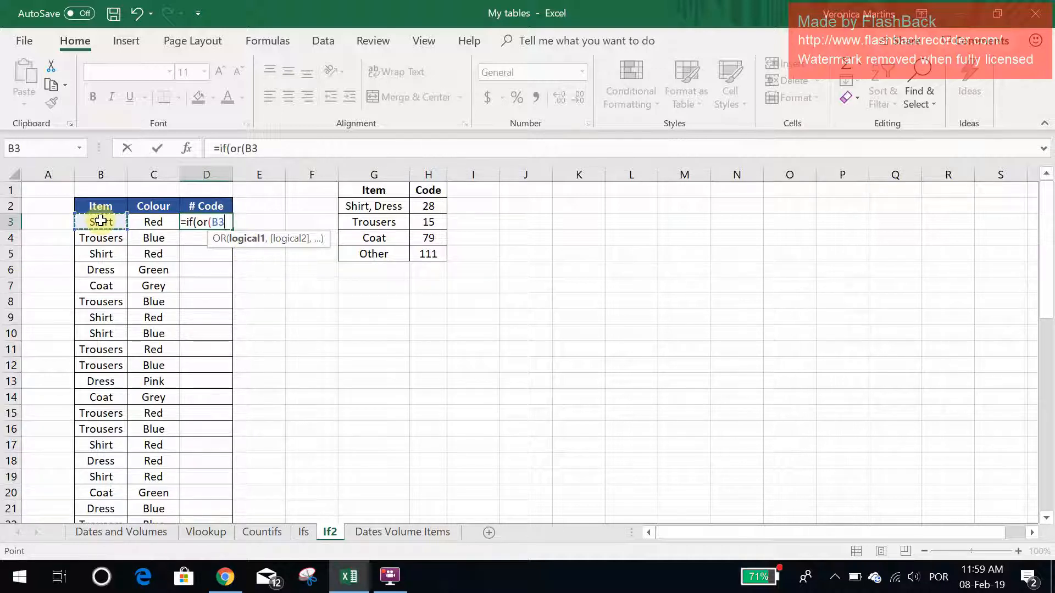
{"action": "type", "text": "=\"Shirt"}
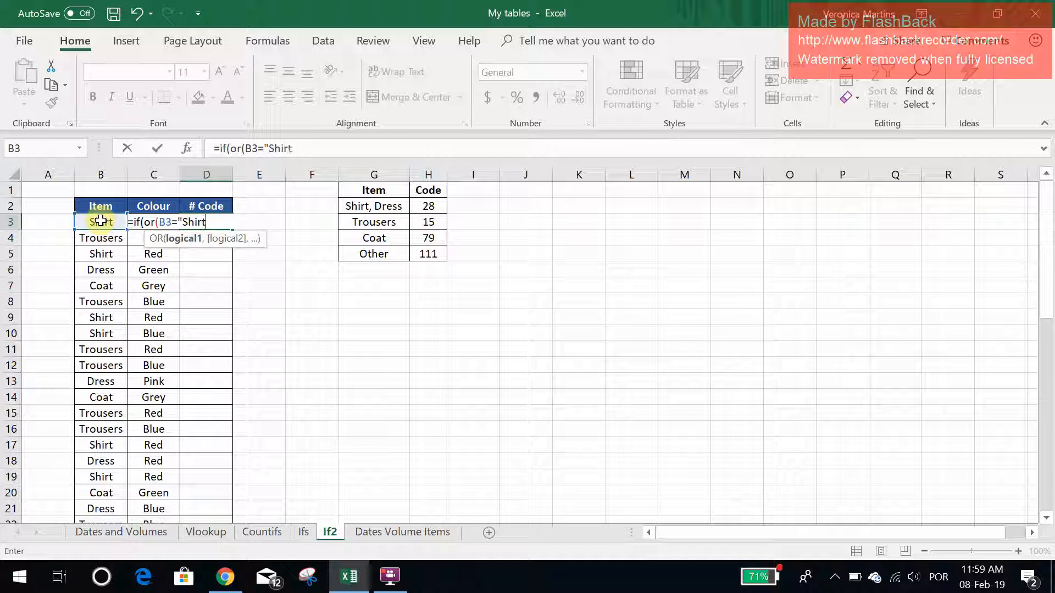
{"action": "type", "text": "\","}
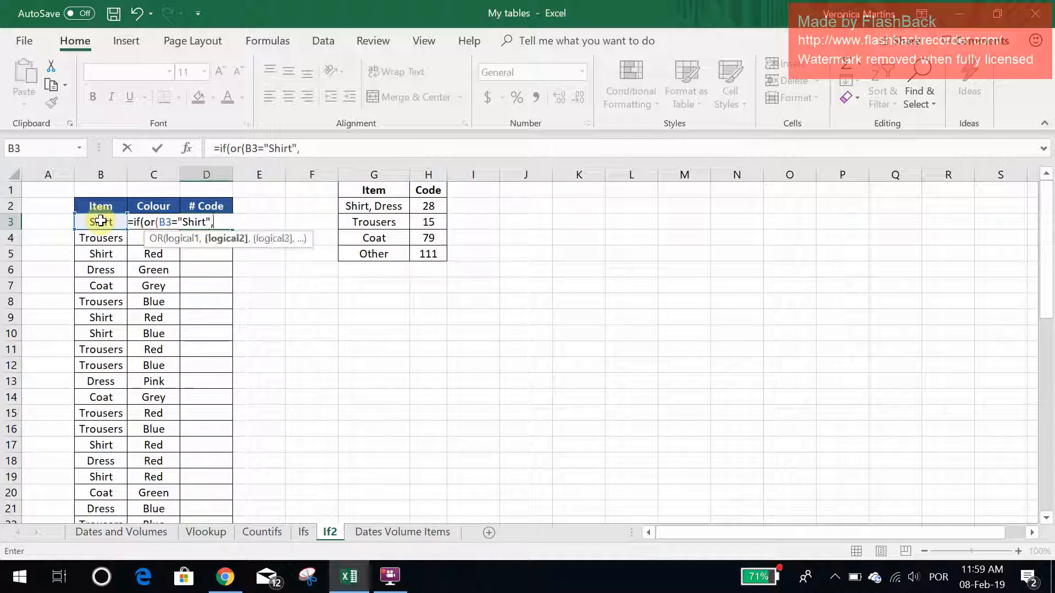
{"action": "left_click", "coordinate": [90, 224]}
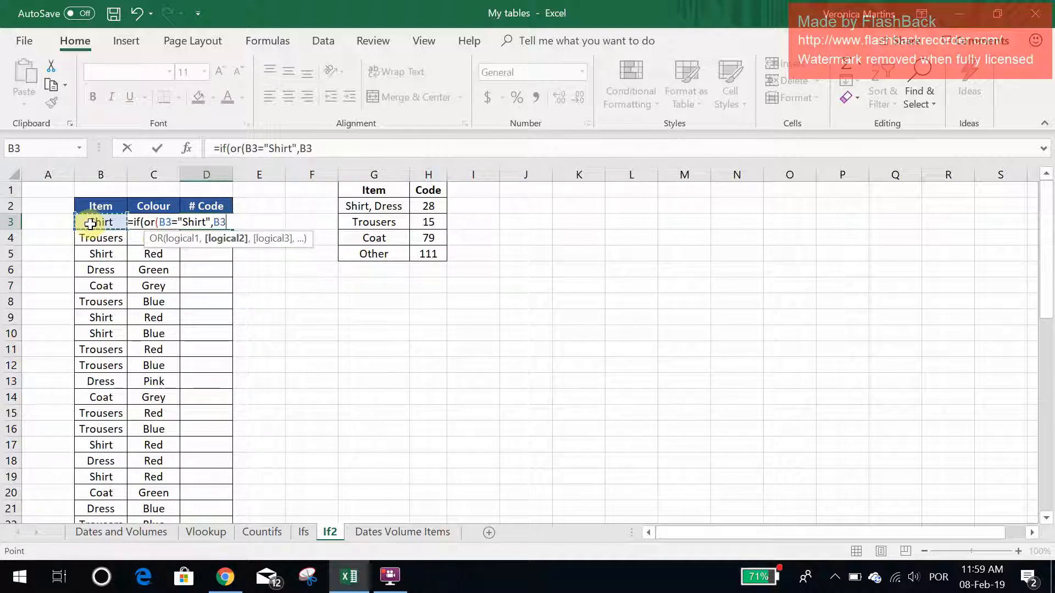
{"action": "type", "text": "=\"Dress\""}
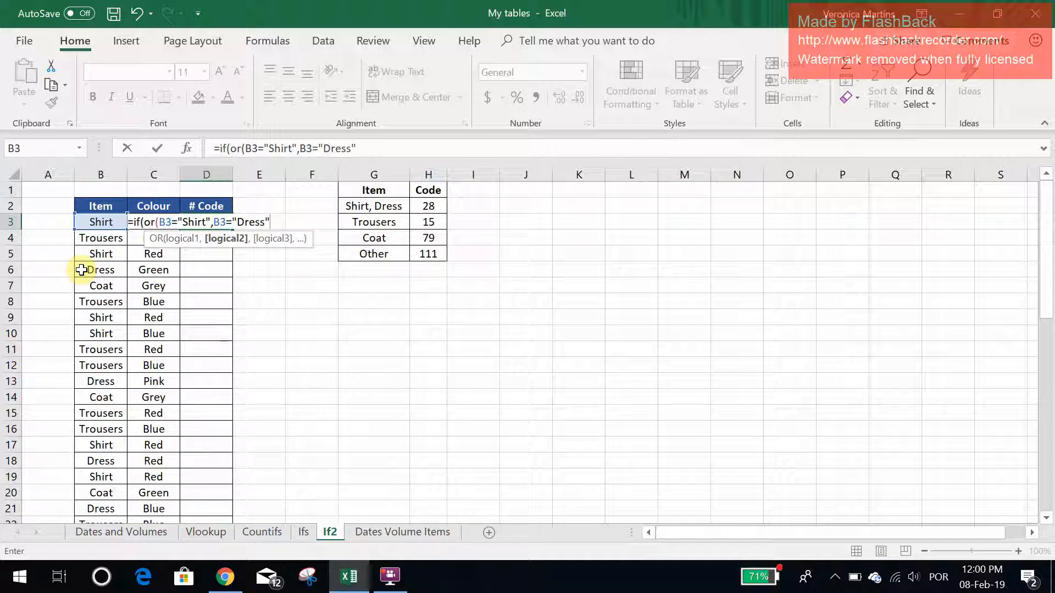
{"action": "left_click", "coordinate": [365, 148]}
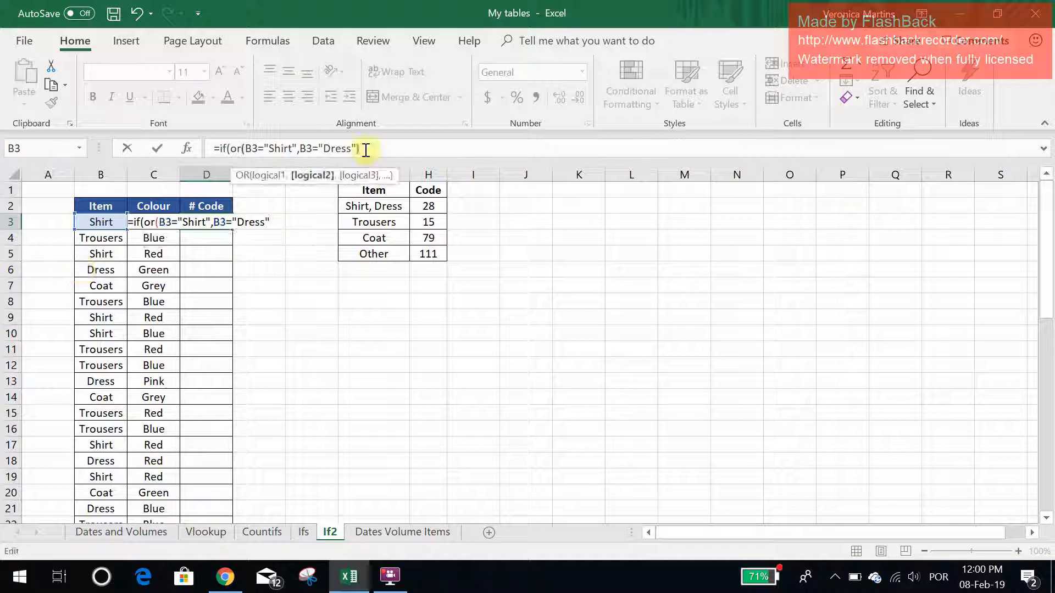
{"action": "type", "text": ")"}
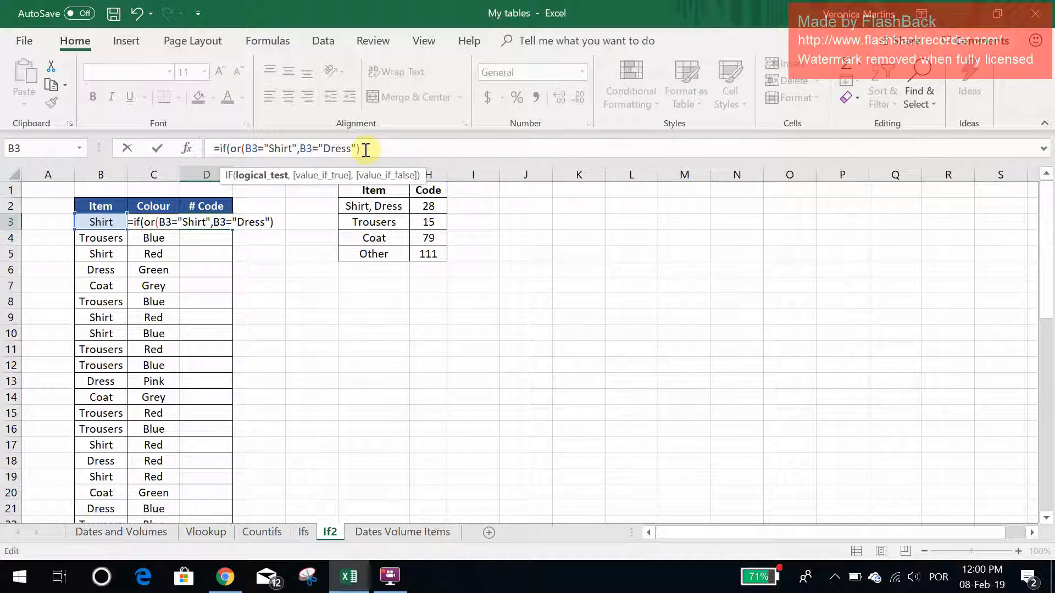
Give the D3 formula 28 as the value if true and enter it without a value if false
{"action": "type", "text": ","}
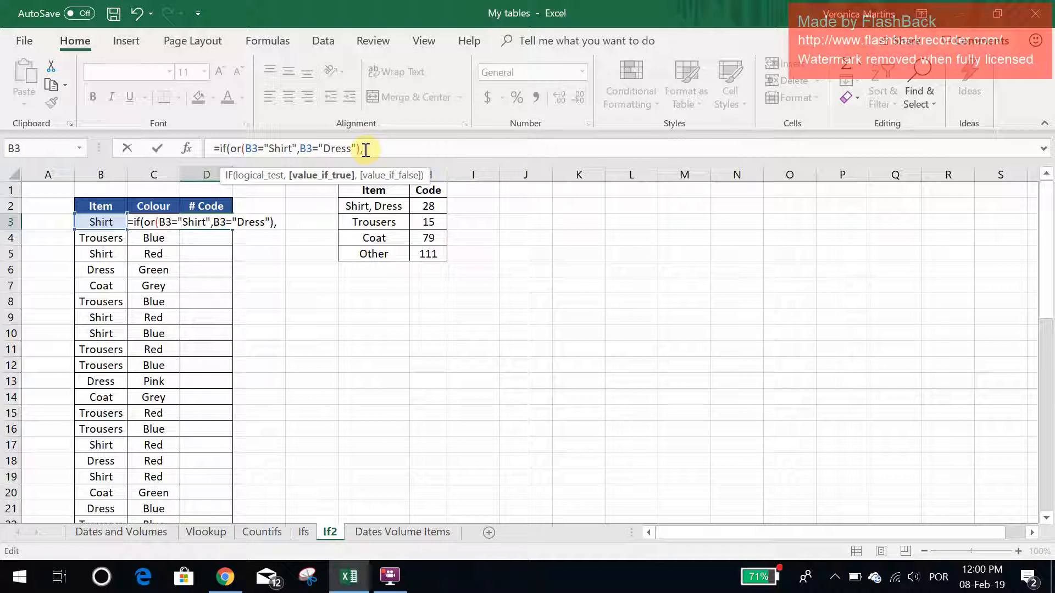
{"action": "type", "text": "28"}
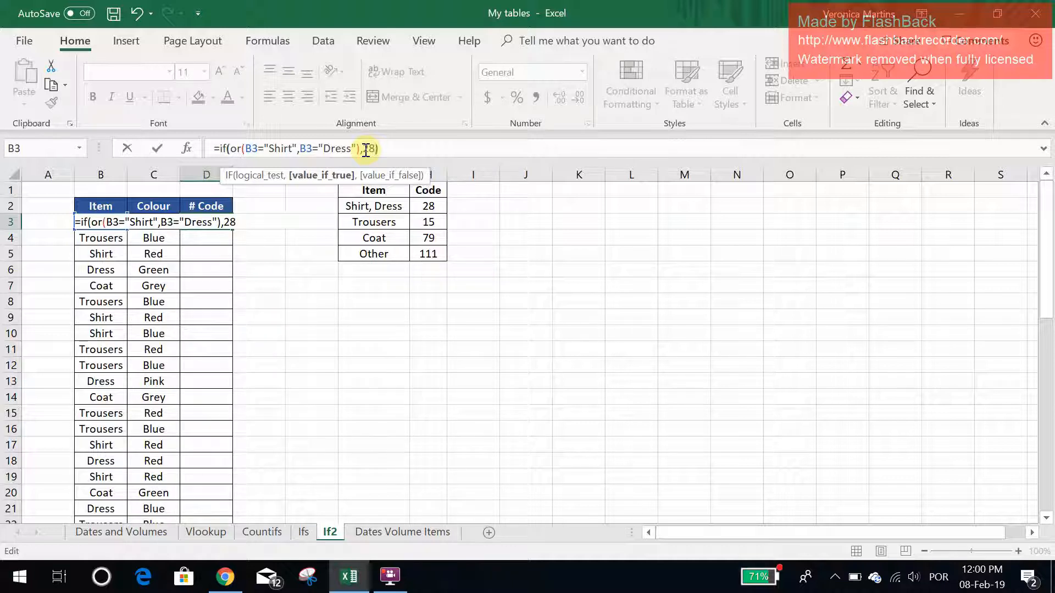
{"action": "key", "text": "Return"}
Fill the D3 formula down the Code column and check the Shirt and Dress items in rows 5 and 6
{"action": "left_click", "coordinate": [221, 225]}
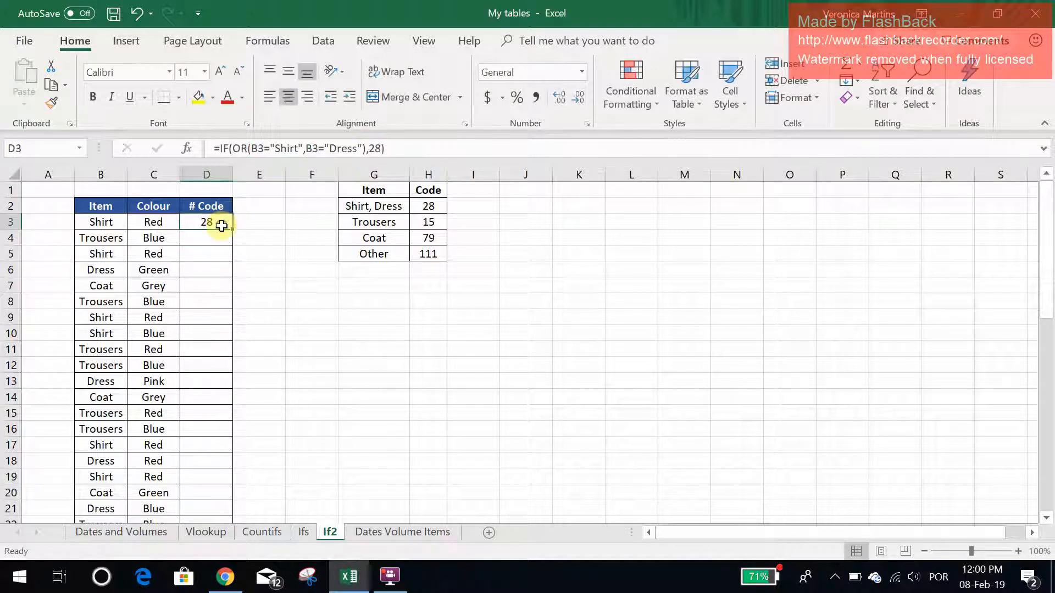
{"action": "double_click", "coordinate": [233, 229]}
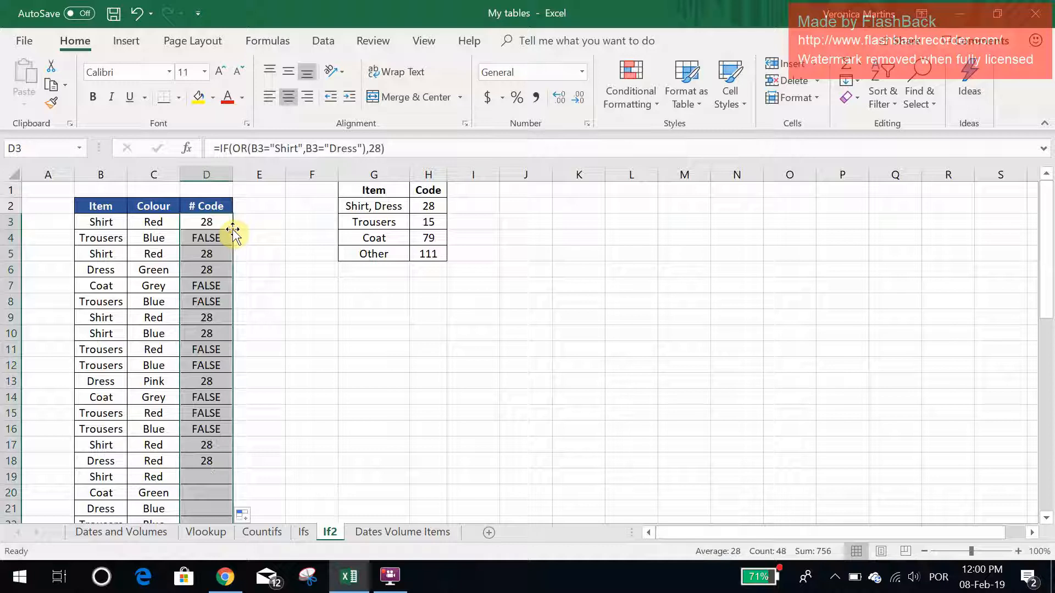
{"action": "left_click", "coordinate": [110, 254]}
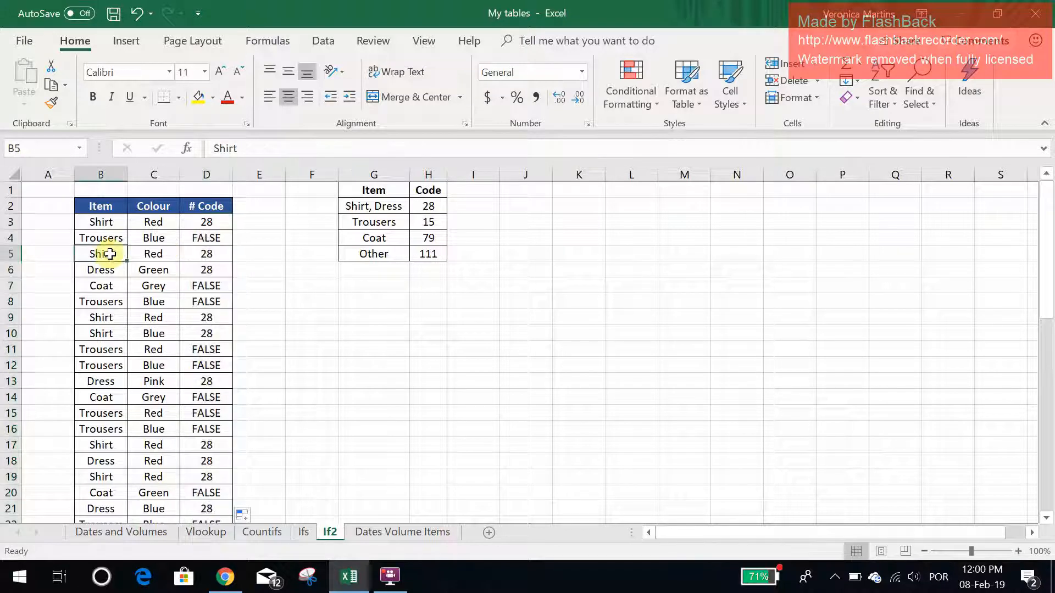
{"action": "left_click", "coordinate": [107, 267]}
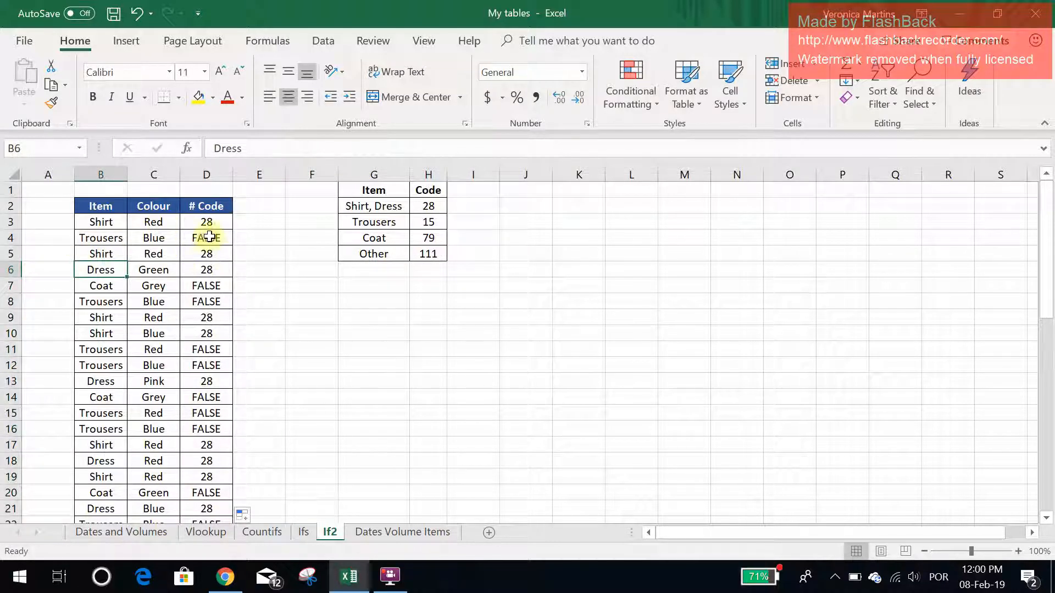
Add a nested IF as the value if false in D3, testing B3 against the absolute reference $G$3
{"action": "left_click", "coordinate": [221, 226]}
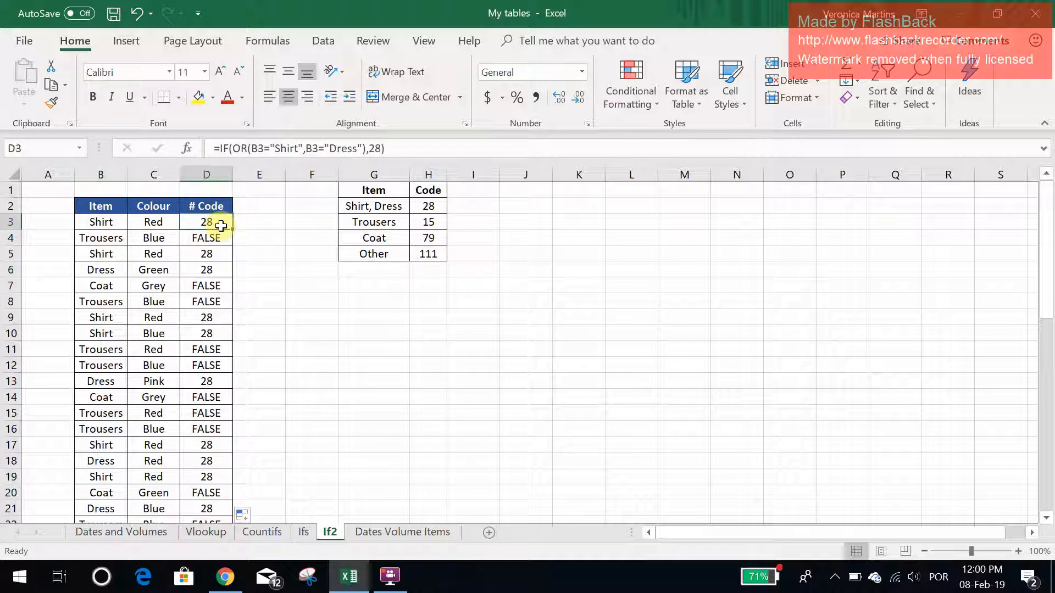
{"action": "left_click", "coordinate": [381, 149]}
{"action": "type", "text": ","}
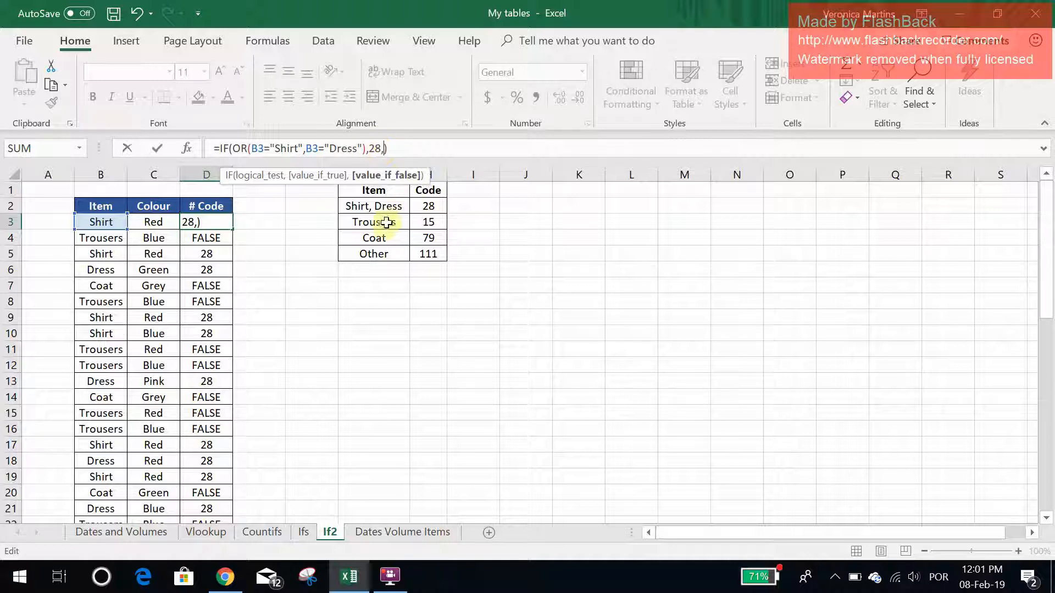
{"action": "type", "text": "if("}
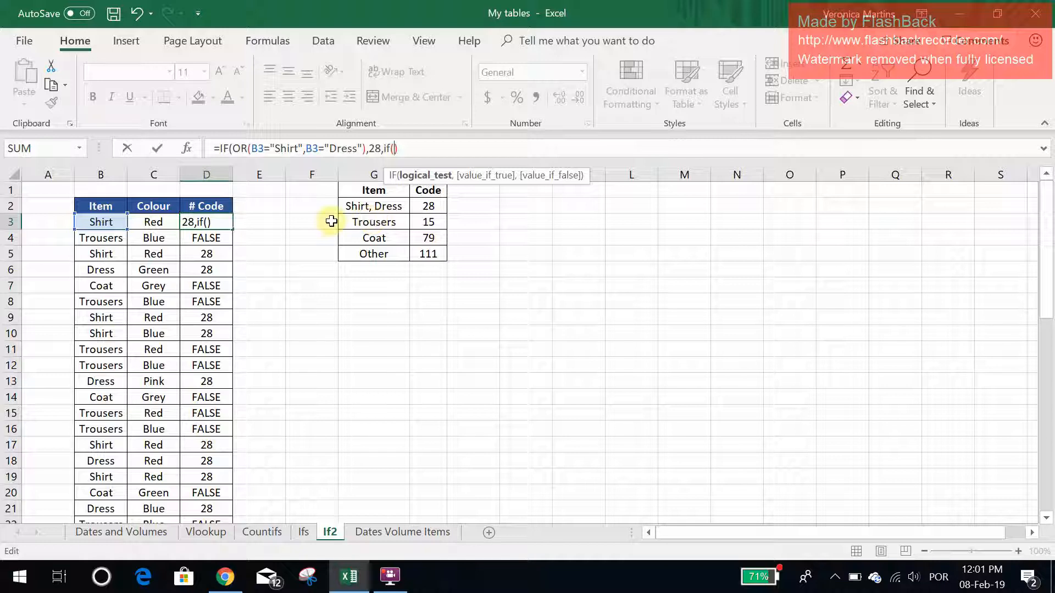
{"action": "left_click", "coordinate": [102, 222]}
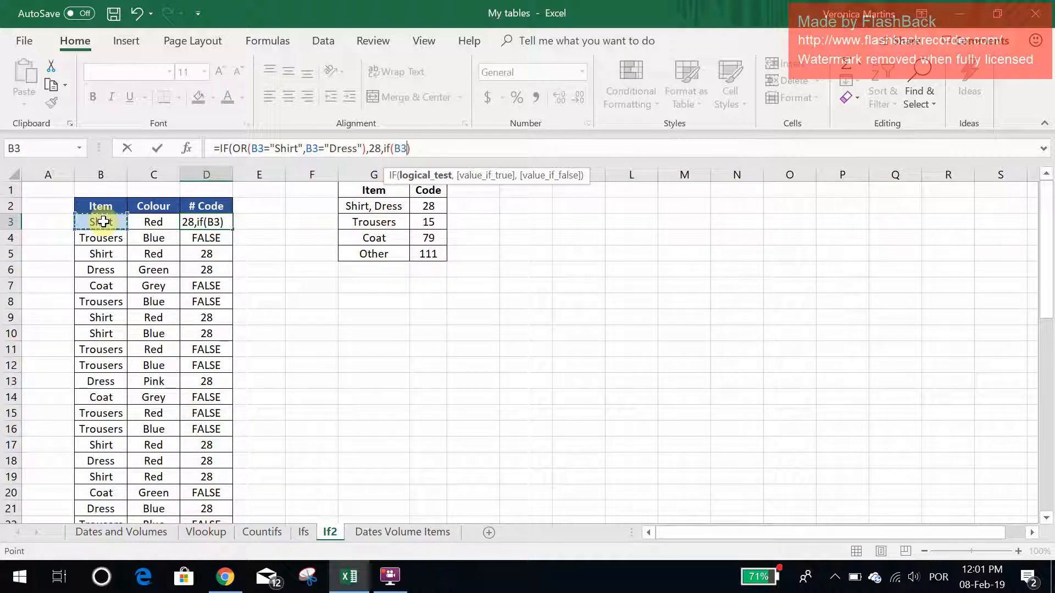
{"action": "type", "text": "="}
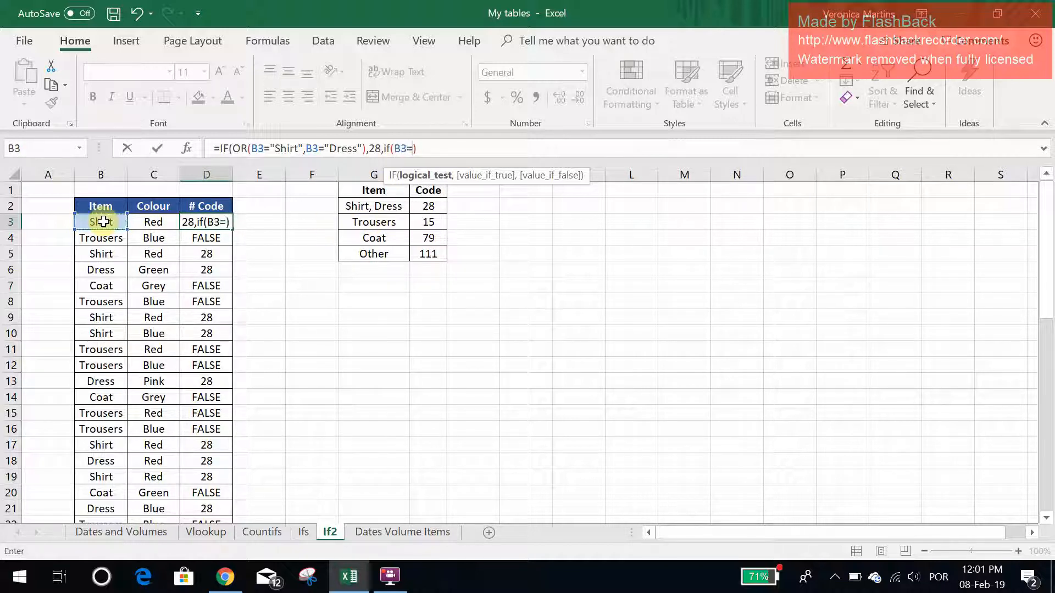
{"action": "left_click", "coordinate": [360, 228]}
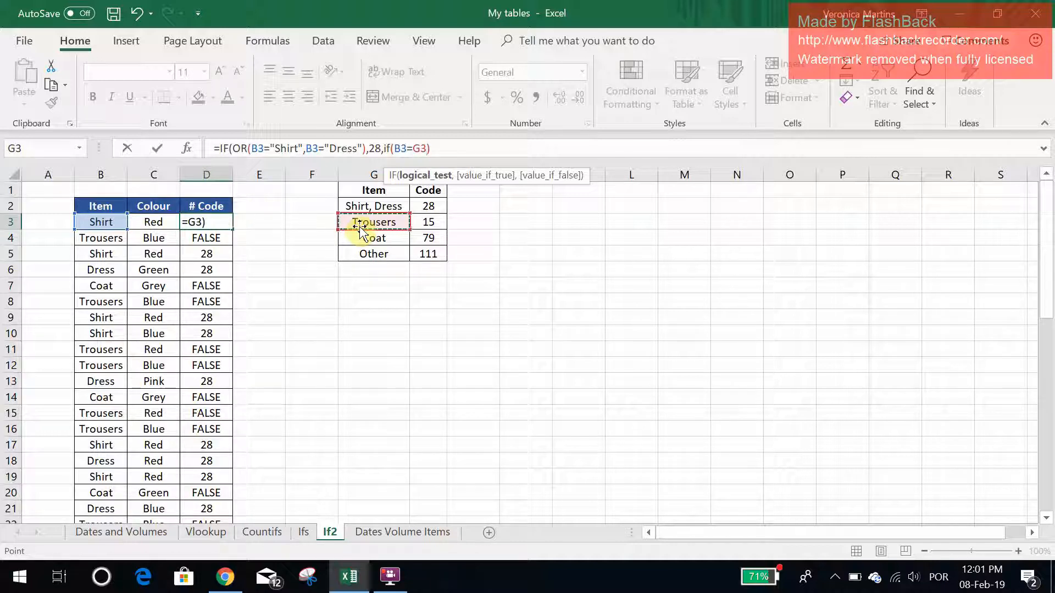
{"action": "key", "text": "F4"}
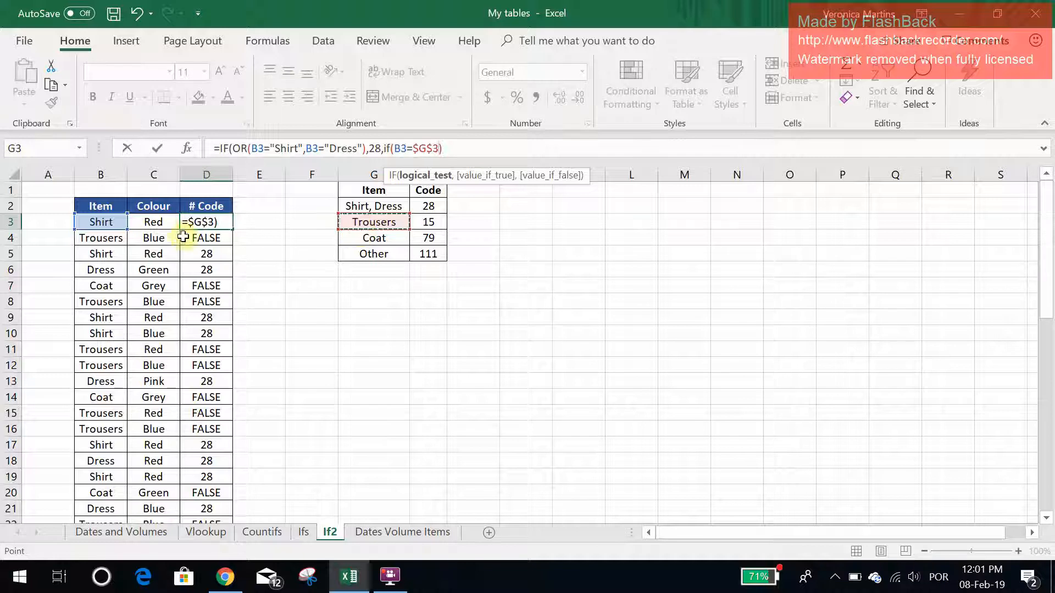
Set the nested IF's value if true to the Trousers code with the absolute reference $H$3
{"action": "type", "text": ","}
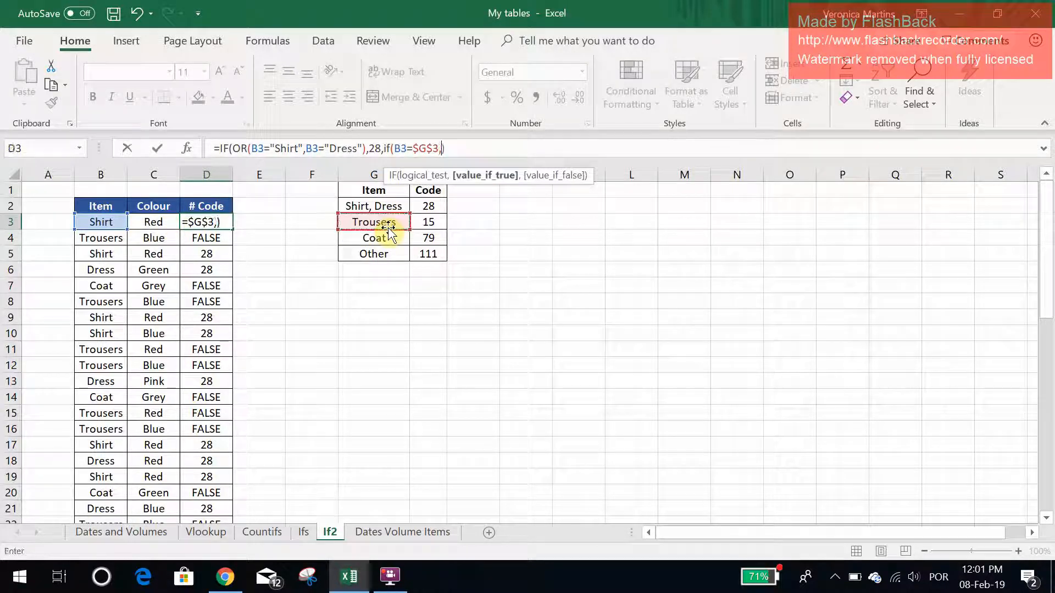
{"action": "left_click", "coordinate": [427, 222]}
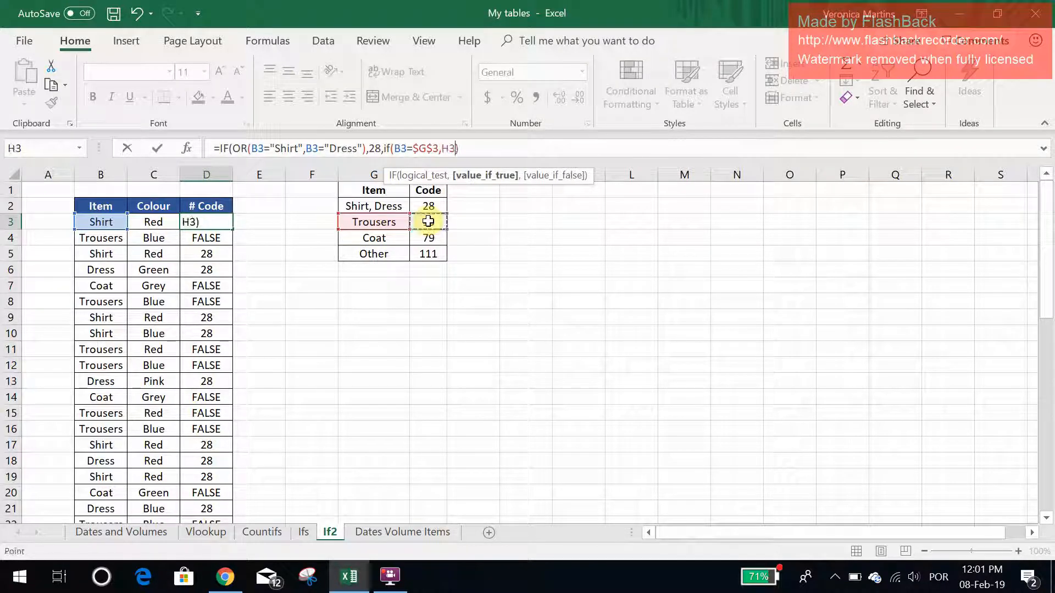
{"action": "key", "text": "F4"}
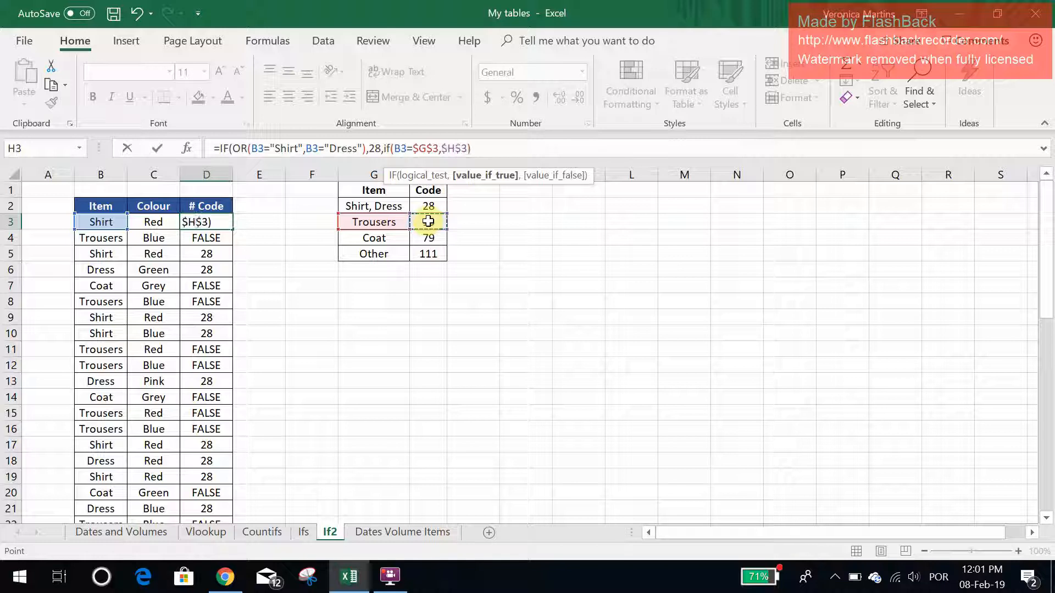
{"action": "type", "text": ","}
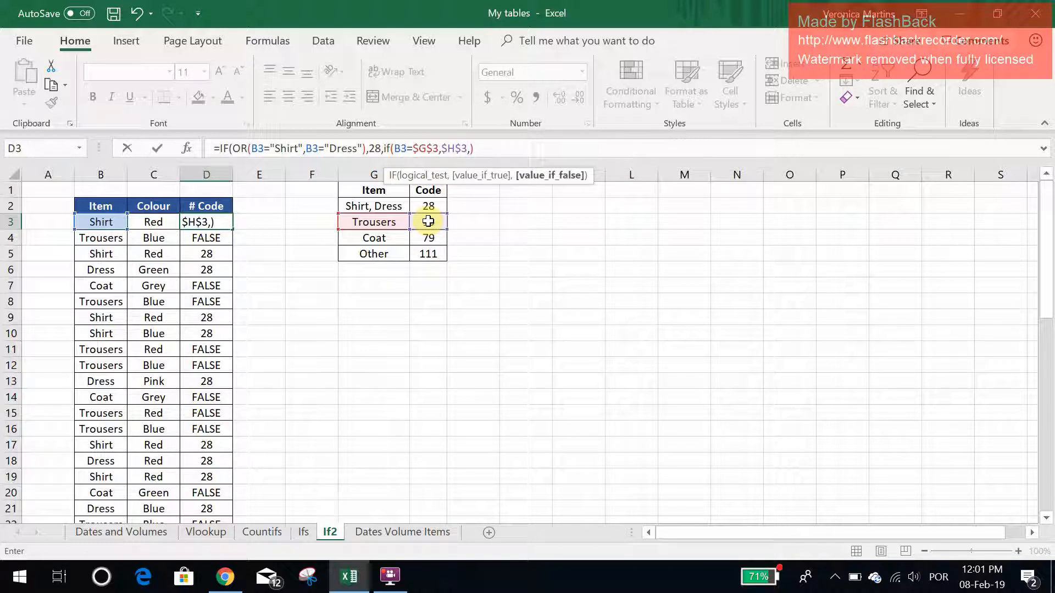
{"action": "left_click", "coordinate": [119, 222]}
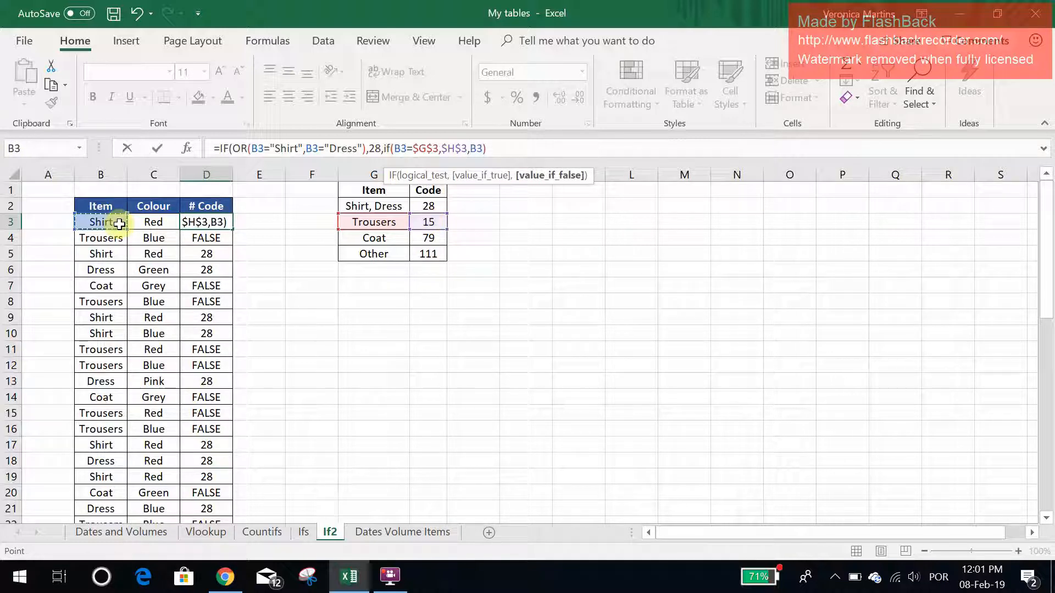
{"action": "key", "text": "BackSpace"}
{"action": "key", "text": "BackSpace"}
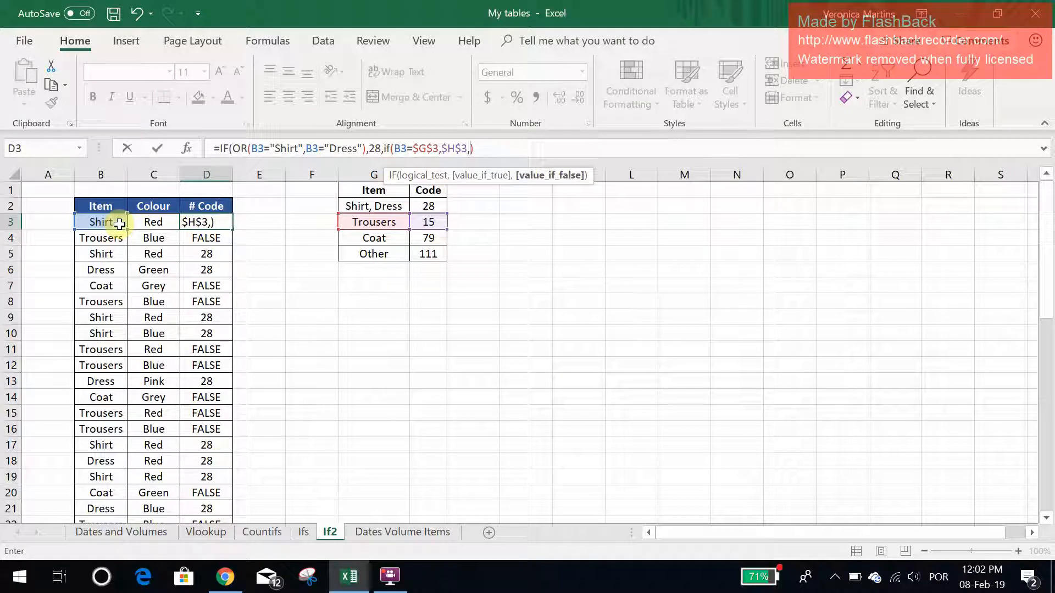
Finish the nested IF in D3 with 111 as the value if false and fill the formula down the Code column
{"action": "type", "text": "111)"}
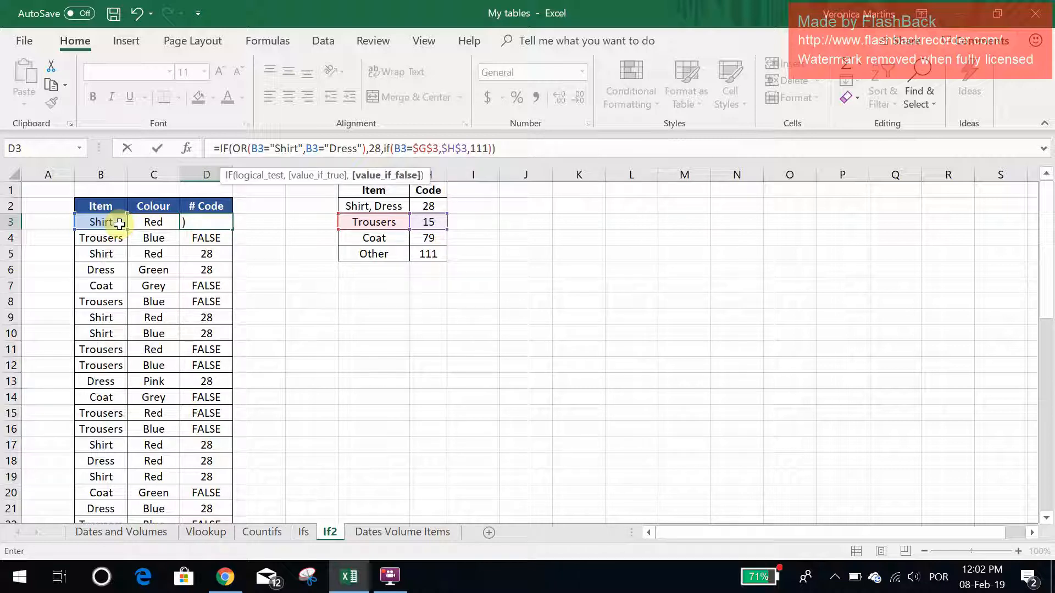
{"action": "key", "text": "Return"}
{"action": "left_click", "coordinate": [216, 226]}
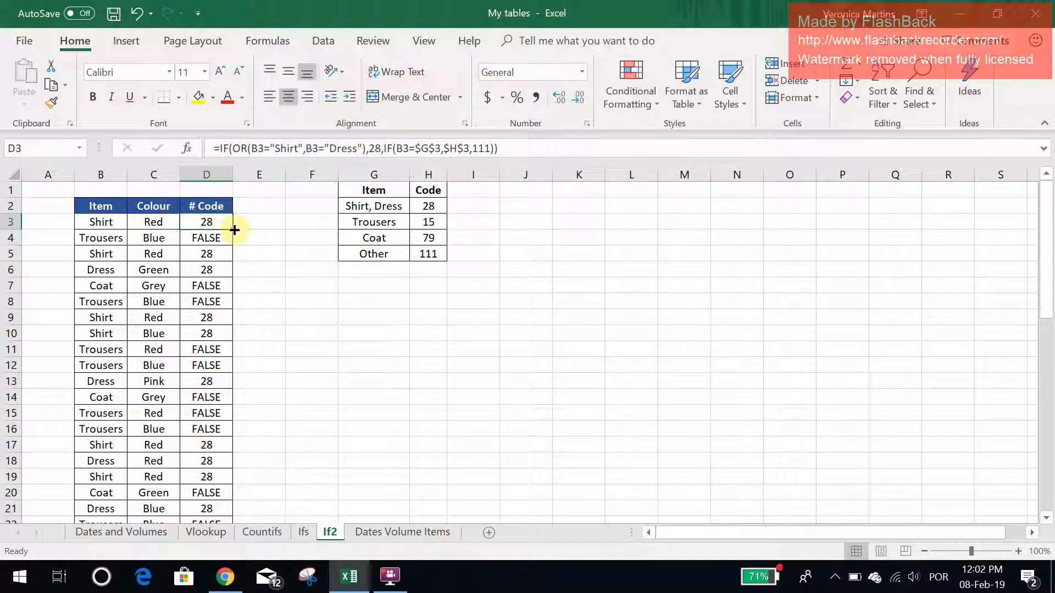
{"action": "double_click", "coordinate": [234, 230]}
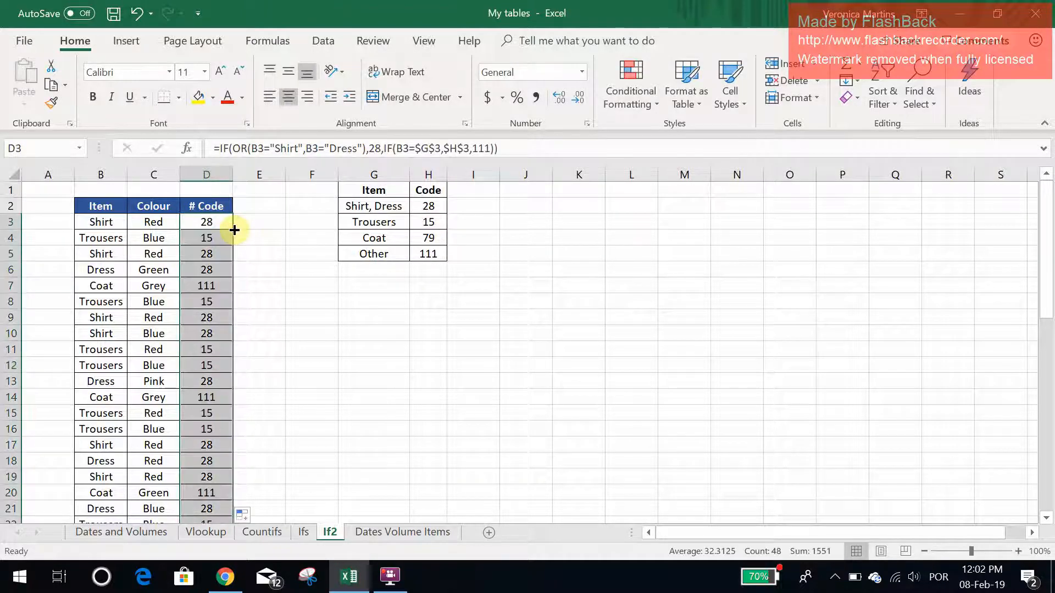
Check the filled formulas for the Trousers items in D8 and D4
{"action": "left_click", "coordinate": [115, 300]}
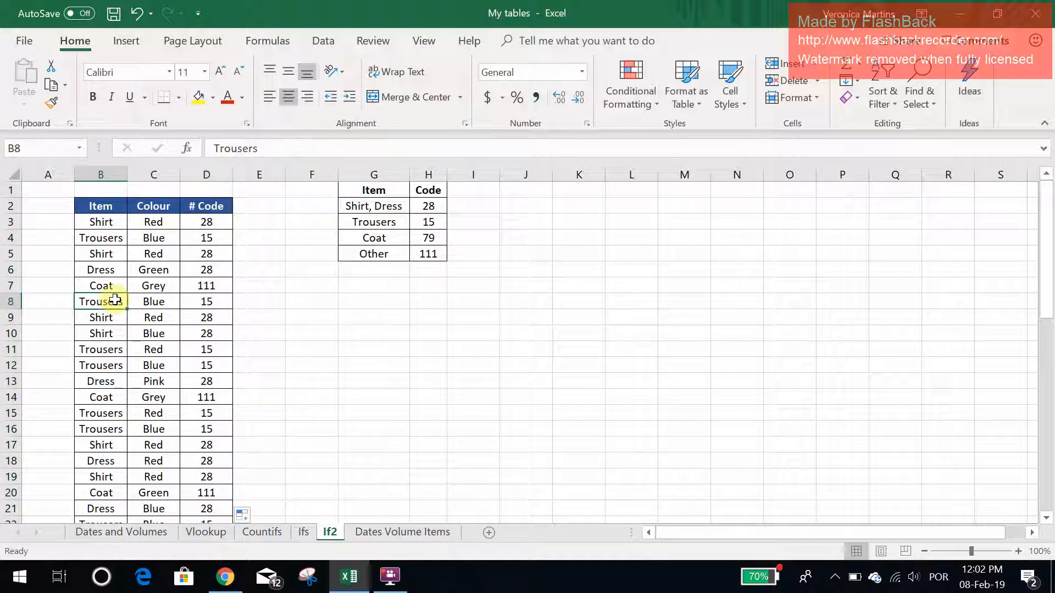
{"action": "left_click", "coordinate": [219, 302]}
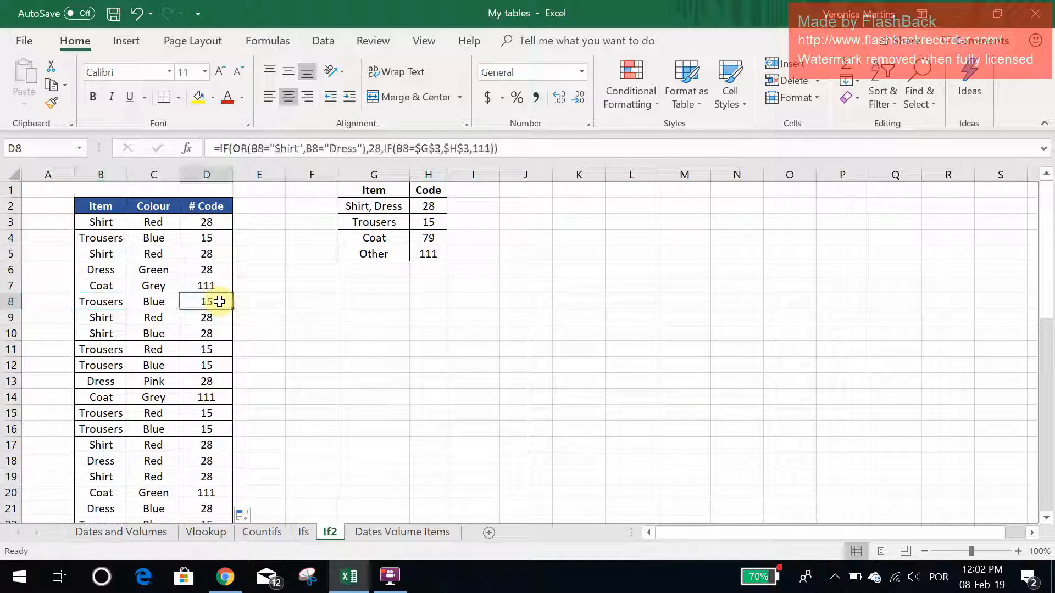
{"action": "left_click", "coordinate": [205, 235]}
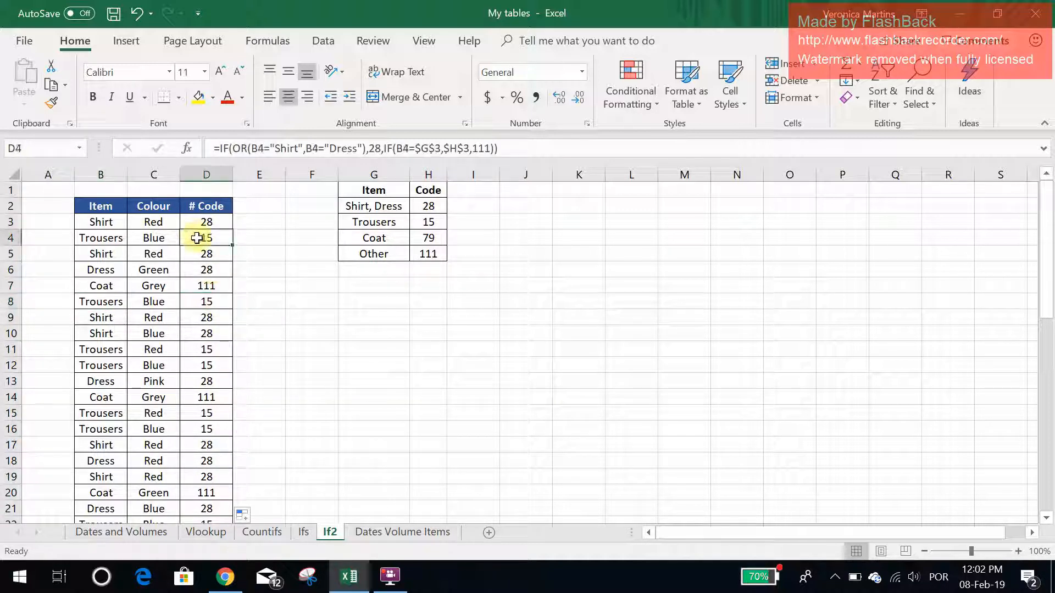
Insert another nested IF before 111 in D3's formula, testing B3 against the absolute reference $G$4
{"action": "left_click", "coordinate": [206, 220]}
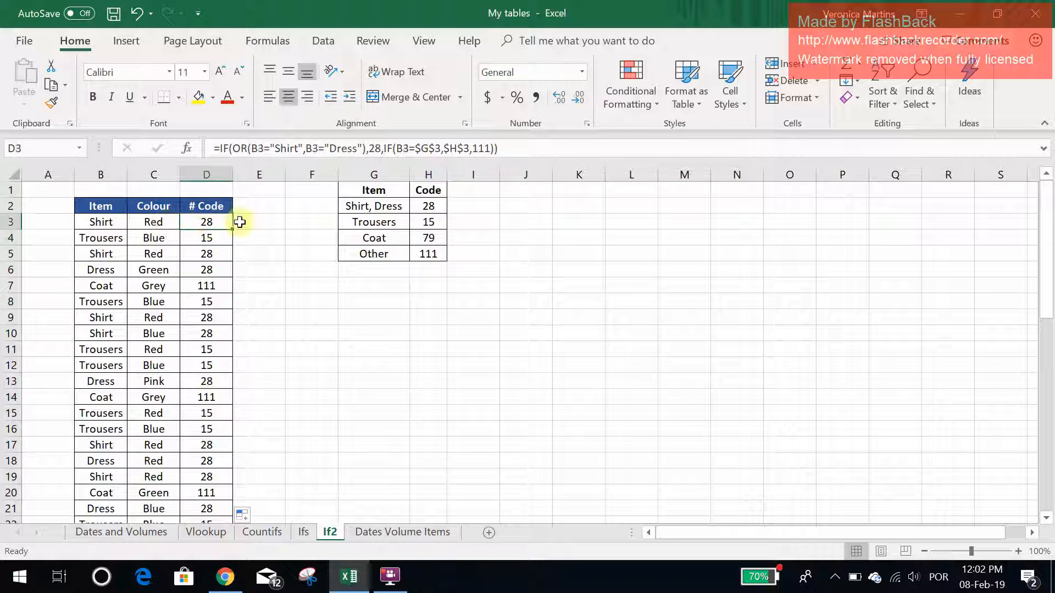
{"action": "left_click", "coordinate": [474, 149]}
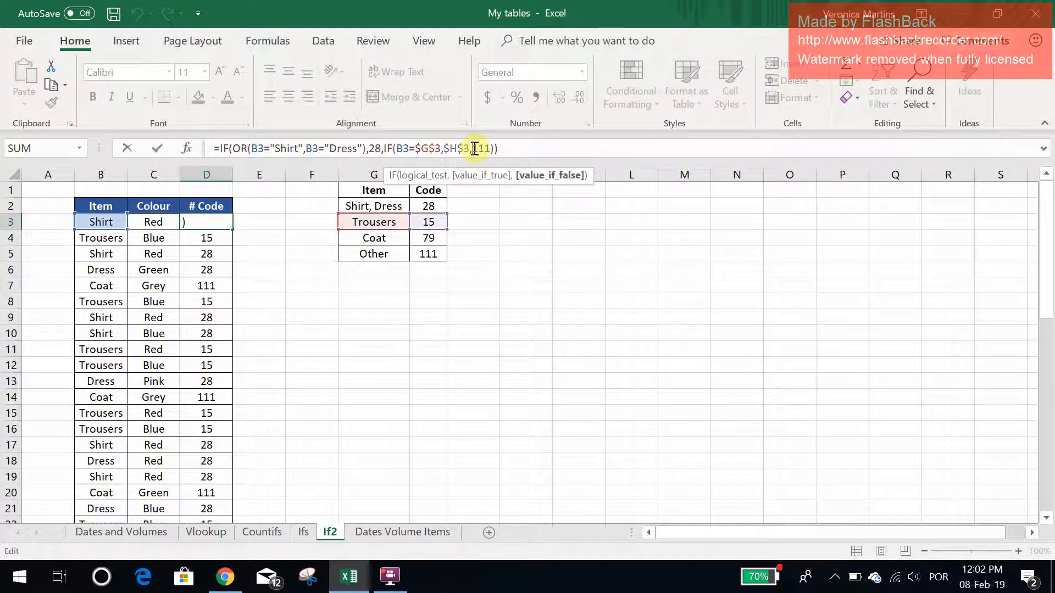
{"action": "type", "text": "if"}
{"action": "key", "text": "Tab"}
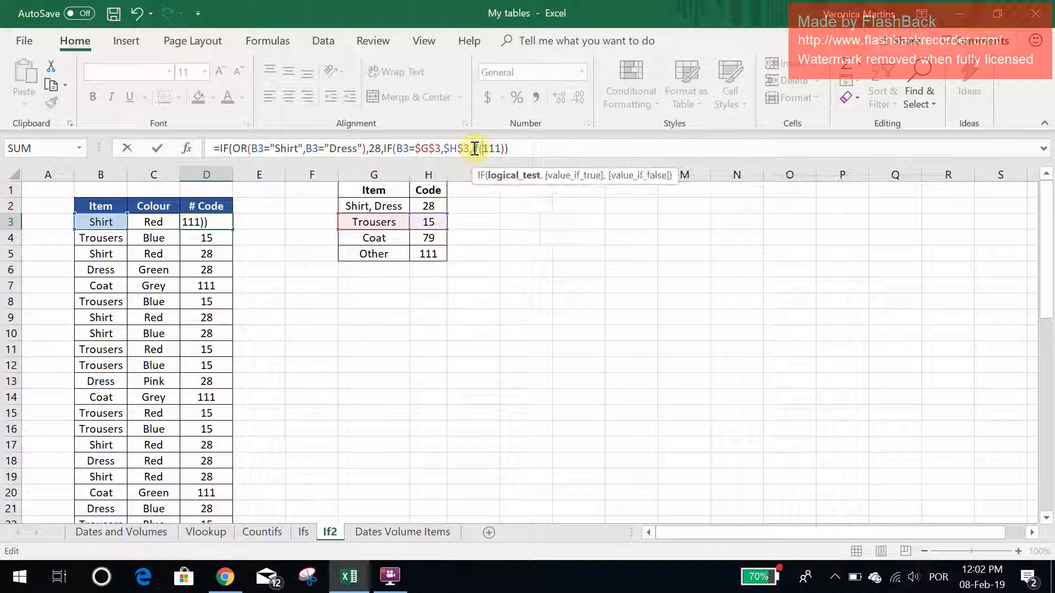
{"action": "left_click", "coordinate": [98, 220]}
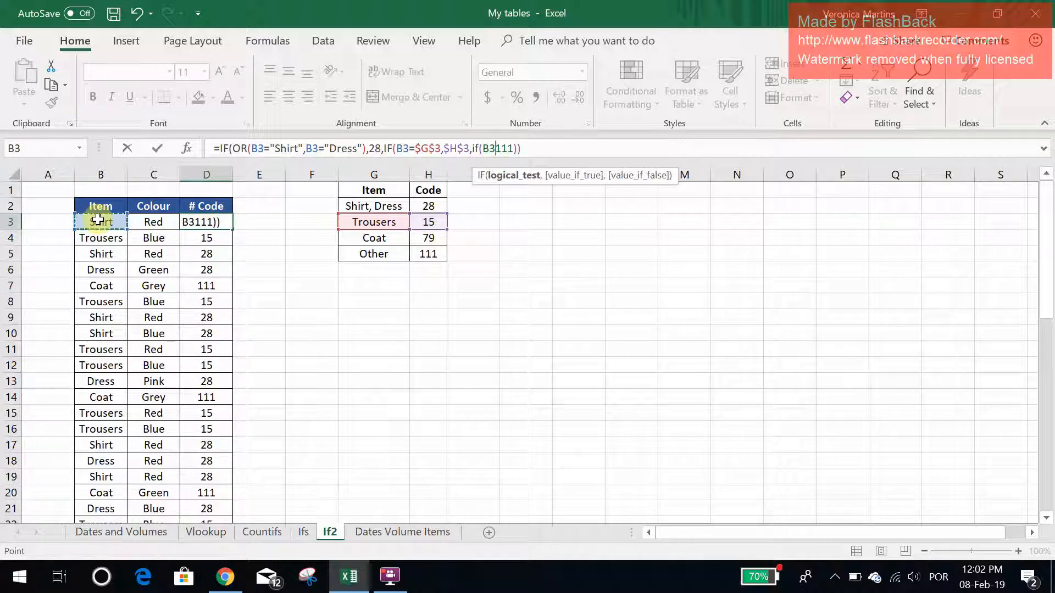
{"action": "type", "text": "="}
{"action": "left_click", "coordinate": [366, 239]}
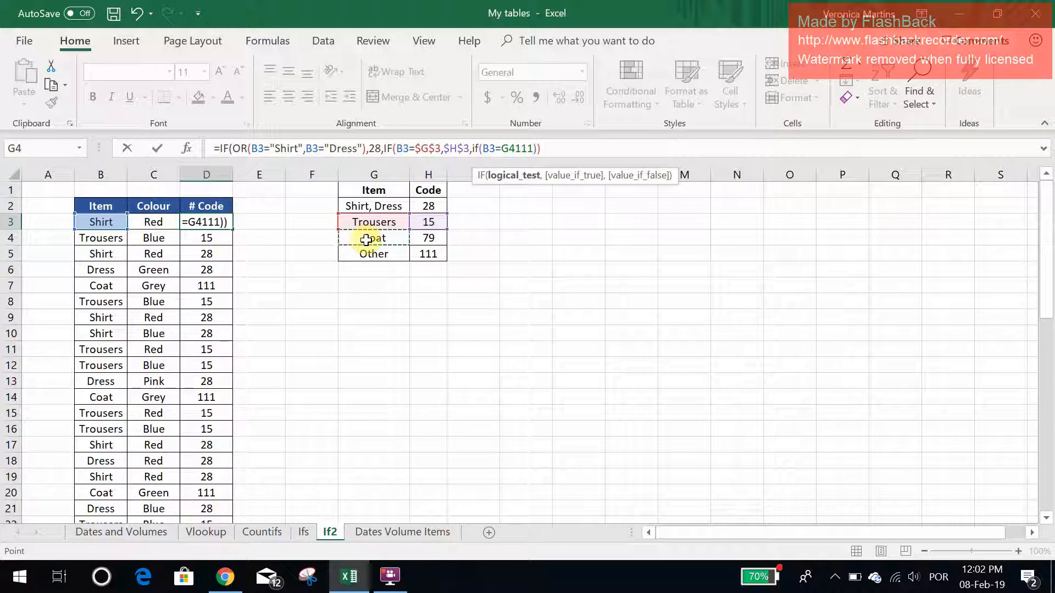
{"action": "key", "text": "F4"}
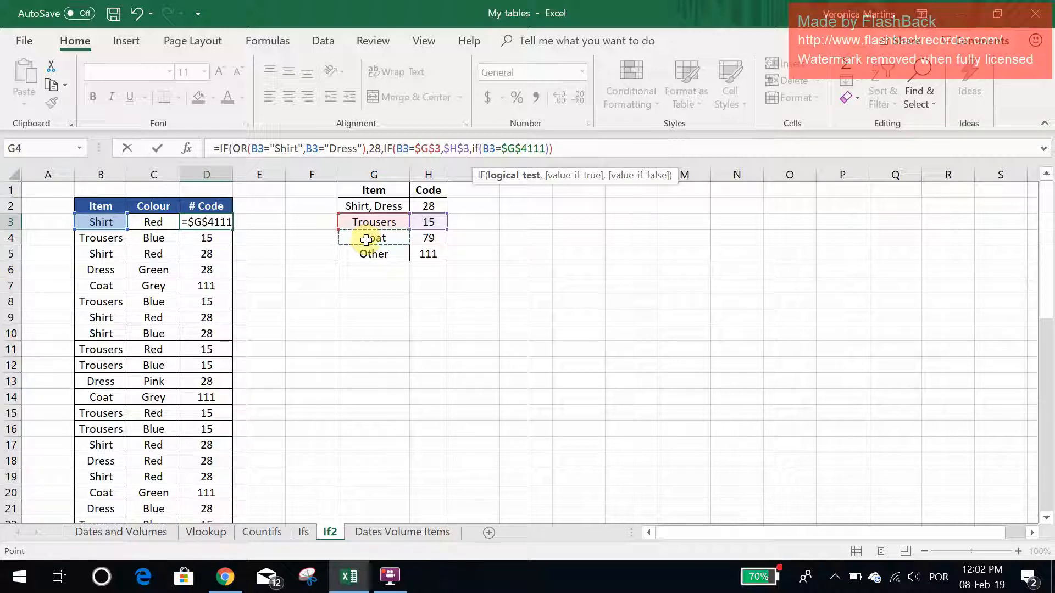
Set the new IF's value if true to the Coat code $H$4, keep 111 as value if false, and add the missing closing parenthesis
{"action": "type", "text": ","}
{"action": "left_click", "coordinate": [427, 240]}
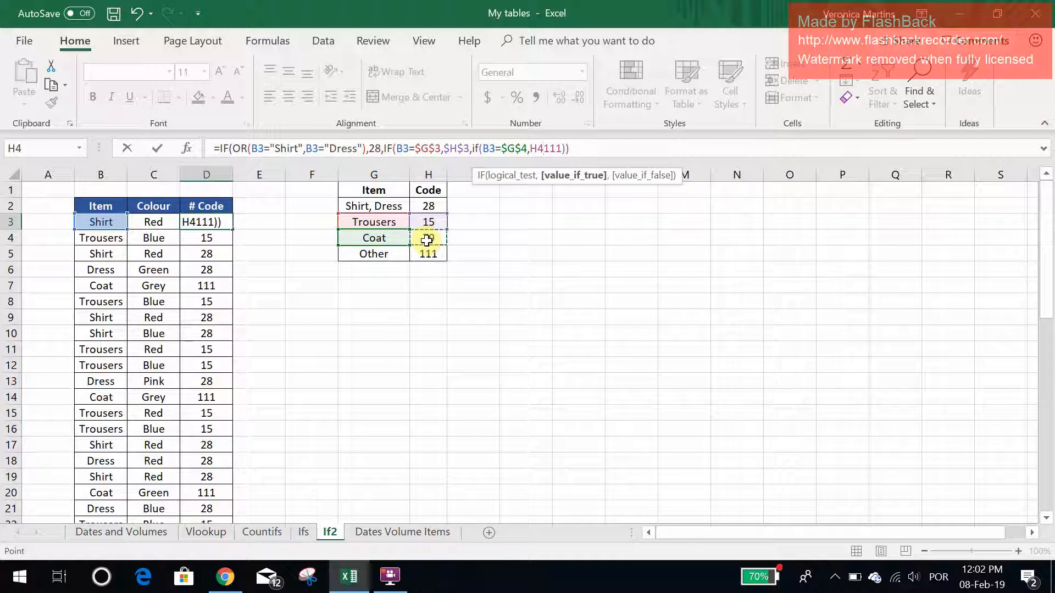
{"action": "key", "text": "F4"}
{"action": "type", "text": ","}
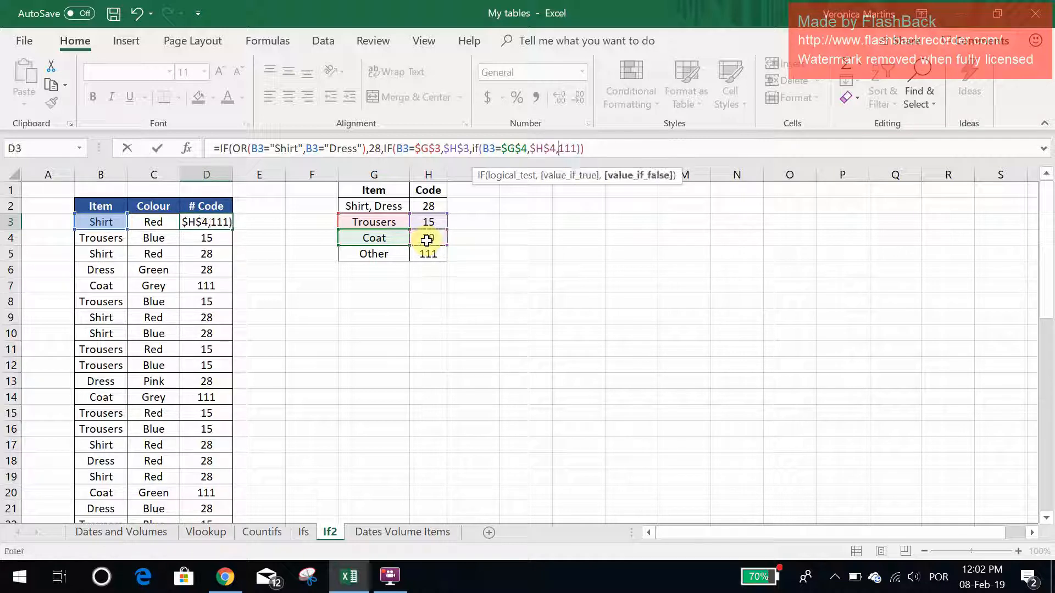
{"action": "left_click", "coordinate": [596, 145]}
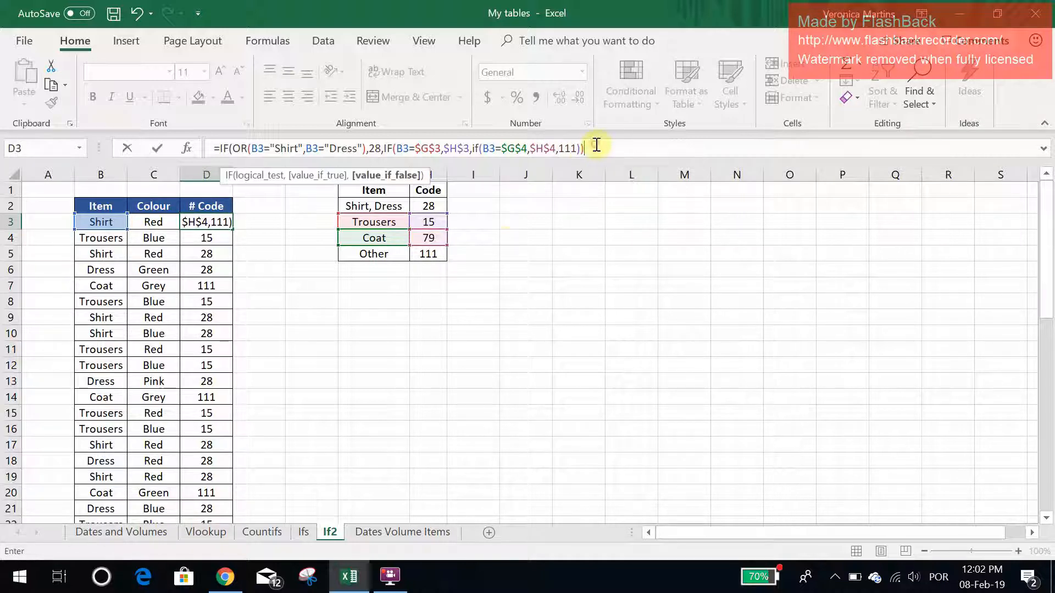
{"action": "type", "text": ")"}
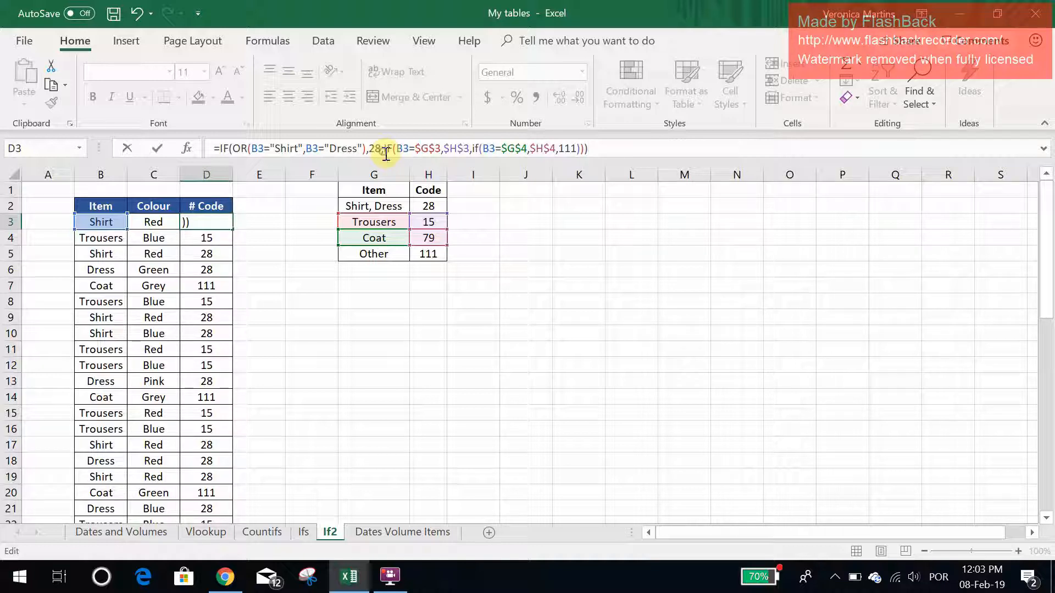
Review the nested IF part of D3's formula, then commit it and fill it down the Code column
{"action": "left_click_drag", "start_coordinate": [383, 153], "coordinate": [586, 147]}
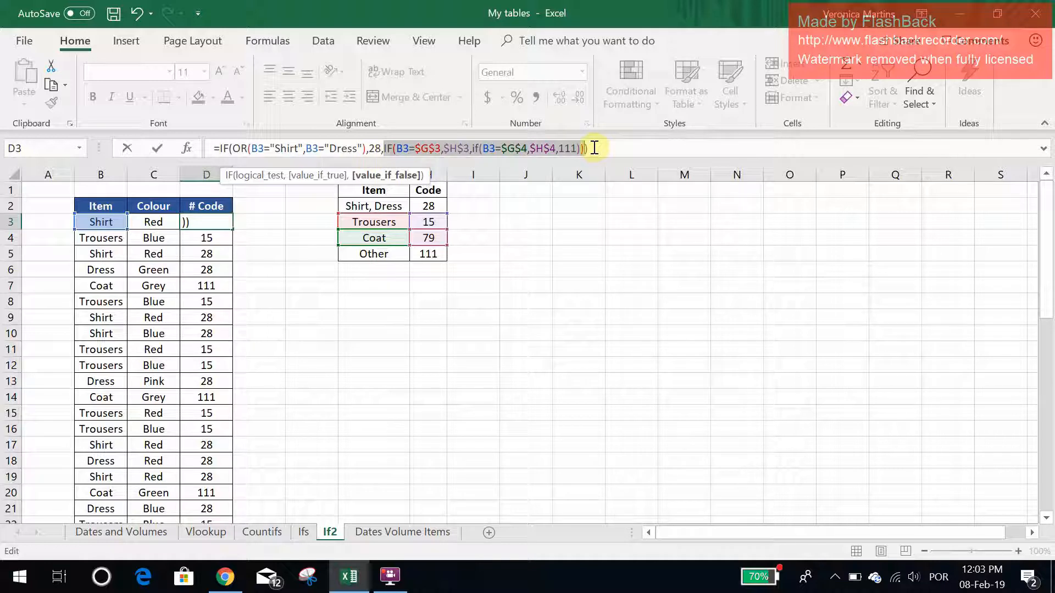
{"action": "left_click", "coordinate": [413, 147]}
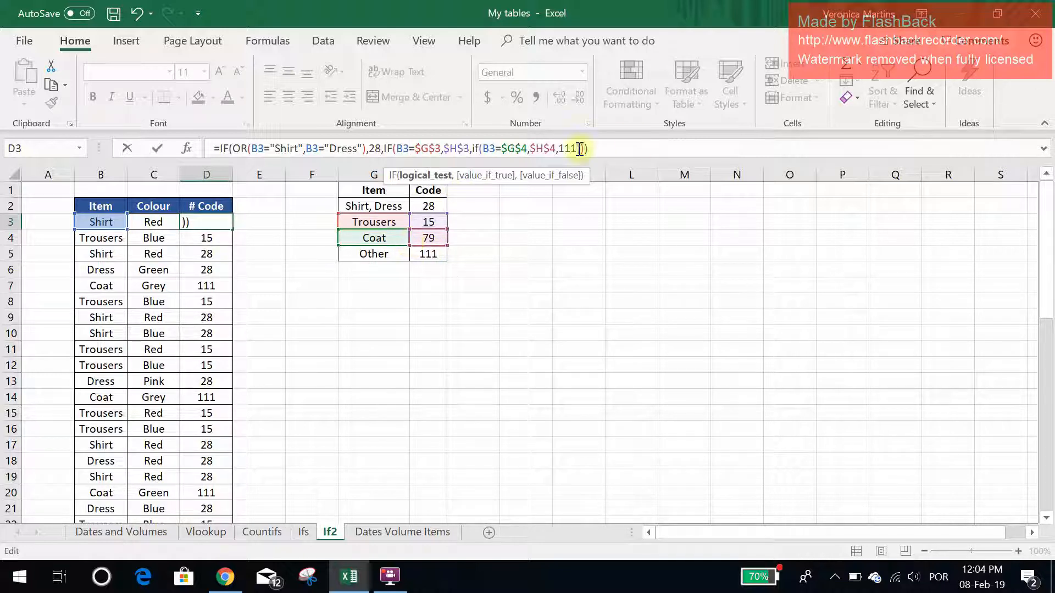
{"action": "left_click", "coordinate": [605, 147]}
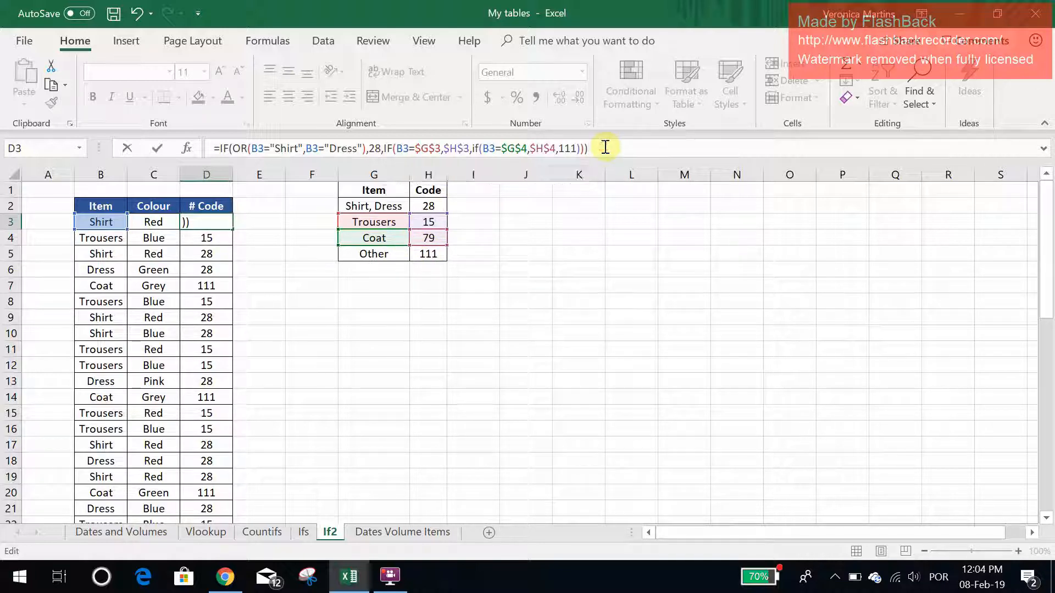
{"action": "key", "text": "Return"}
{"action": "left_click", "coordinate": [207, 220]}
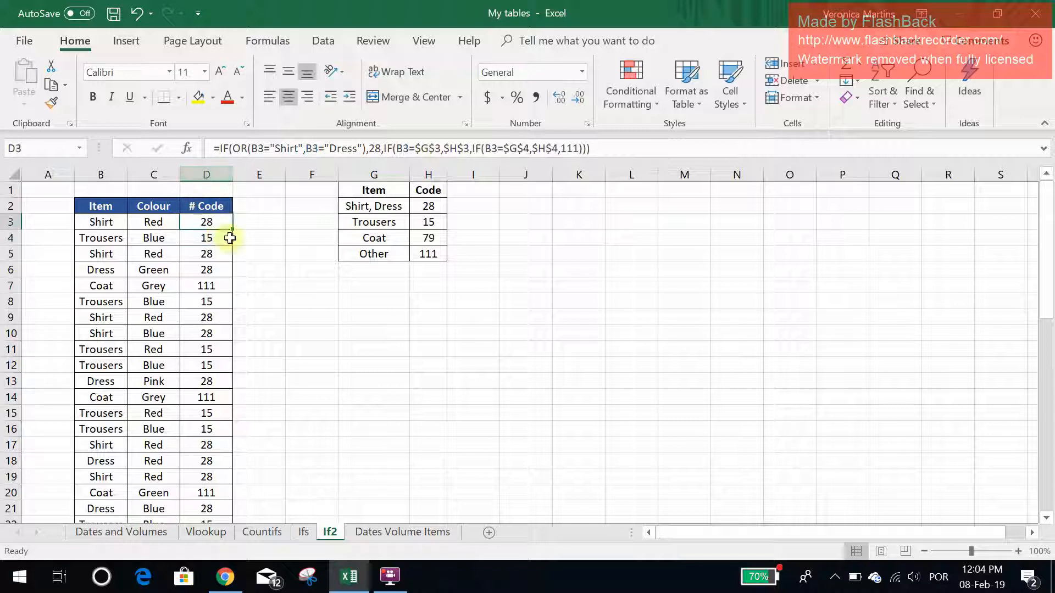
{"action": "double_click", "coordinate": [232, 229]}
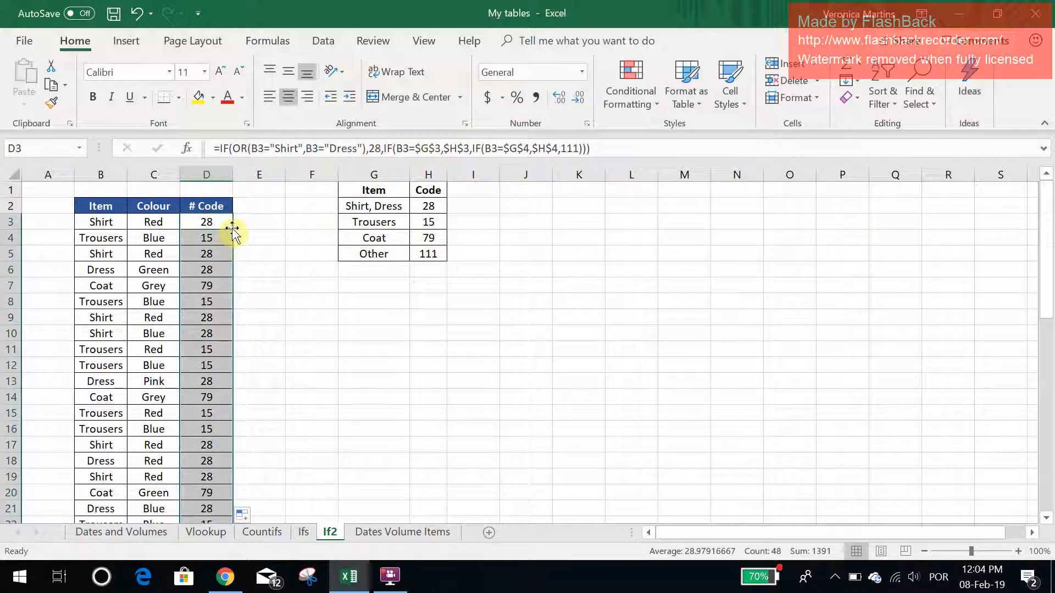
Check the formula for the Coat item in D7 and the filled codes down to the end of the table
{"action": "left_click", "coordinate": [205, 286]}
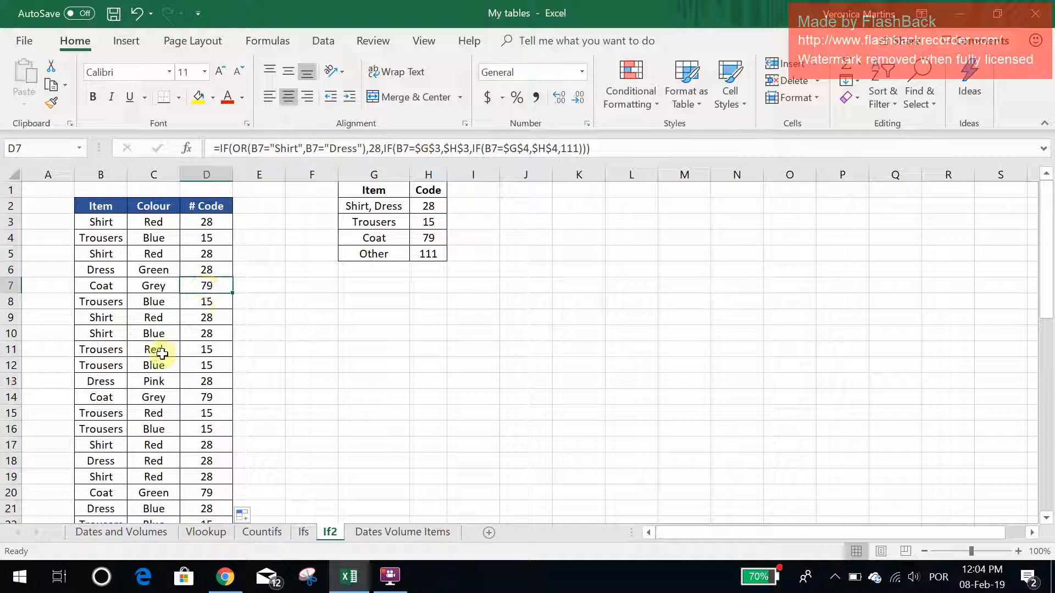
{"action": "scroll", "coordinate": [178, 392], "scroll_direction": "down", "scroll_amount": 10}
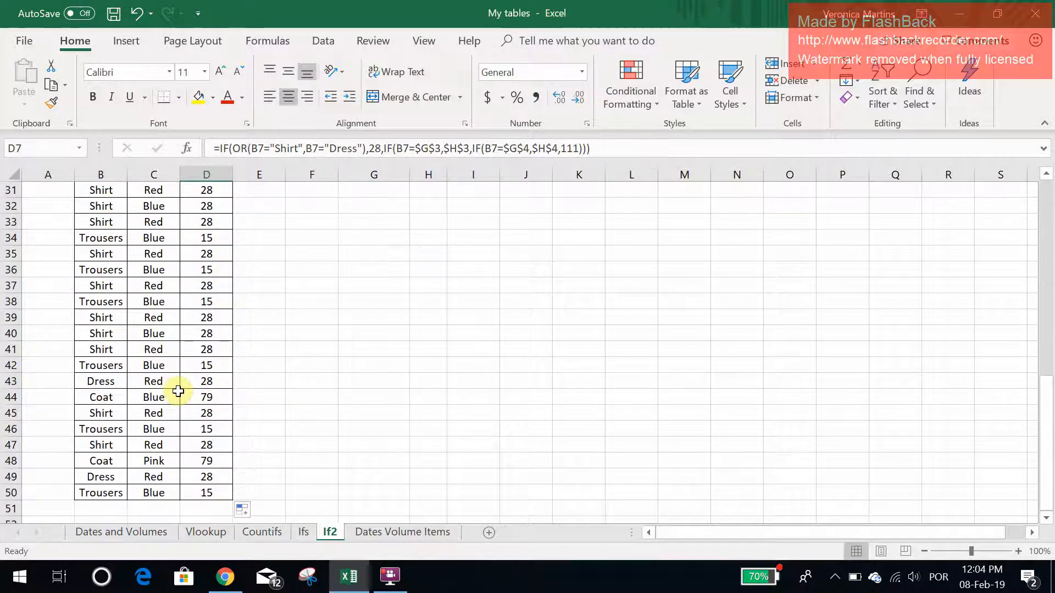
{"action": "scroll", "coordinate": [178, 391], "scroll_direction": "up", "scroll_amount": 10}
{"action": "scroll", "coordinate": [178, 391], "scroll_direction": "down", "scroll_amount": 2}
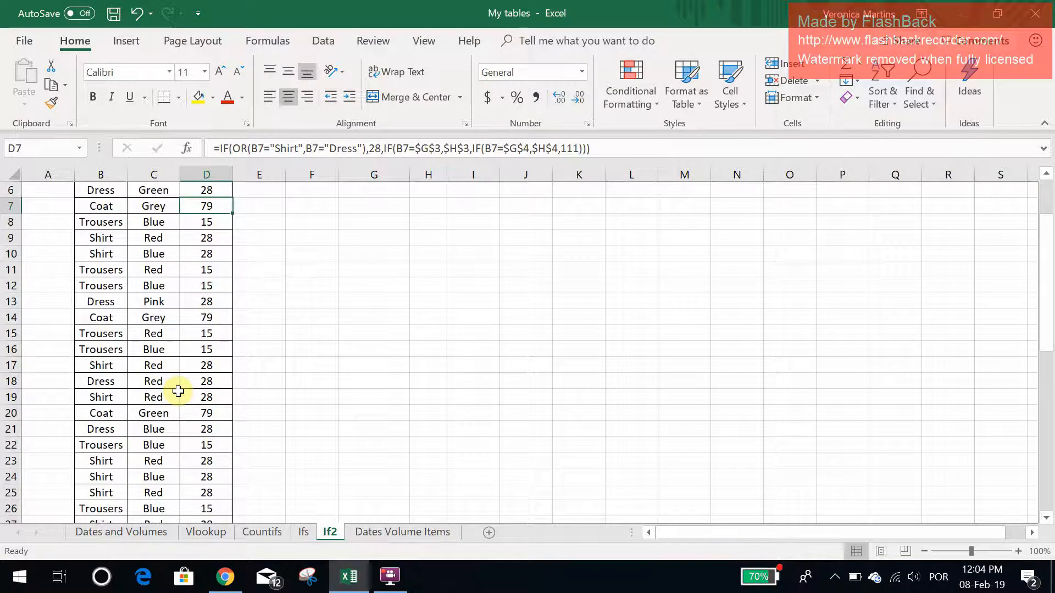
{"action": "scroll", "coordinate": [178, 391], "scroll_direction": "up", "scroll_amount": 2}
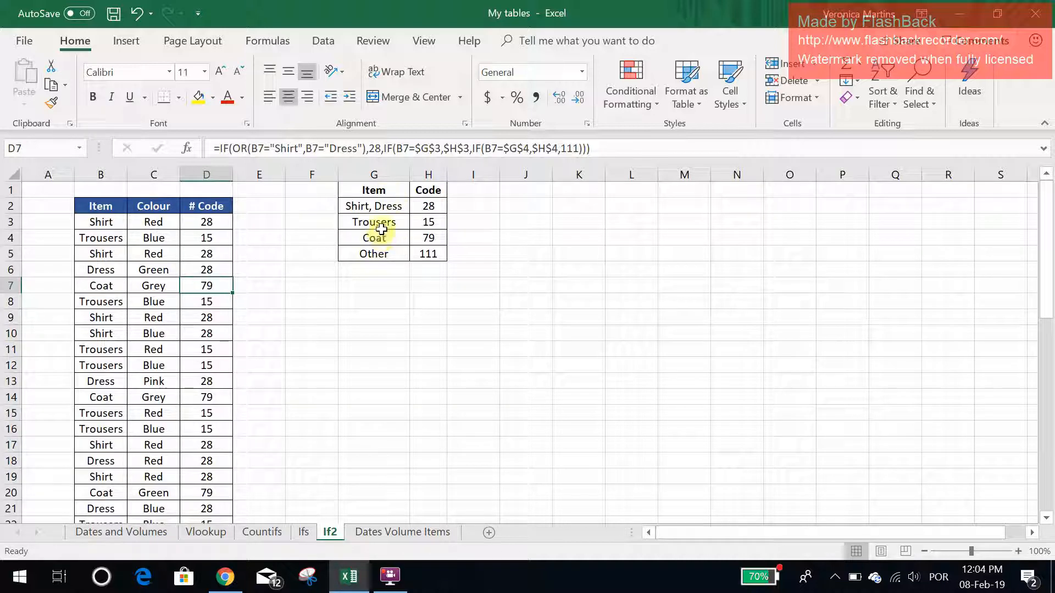
{"action": "left_click", "coordinate": [209, 225]}
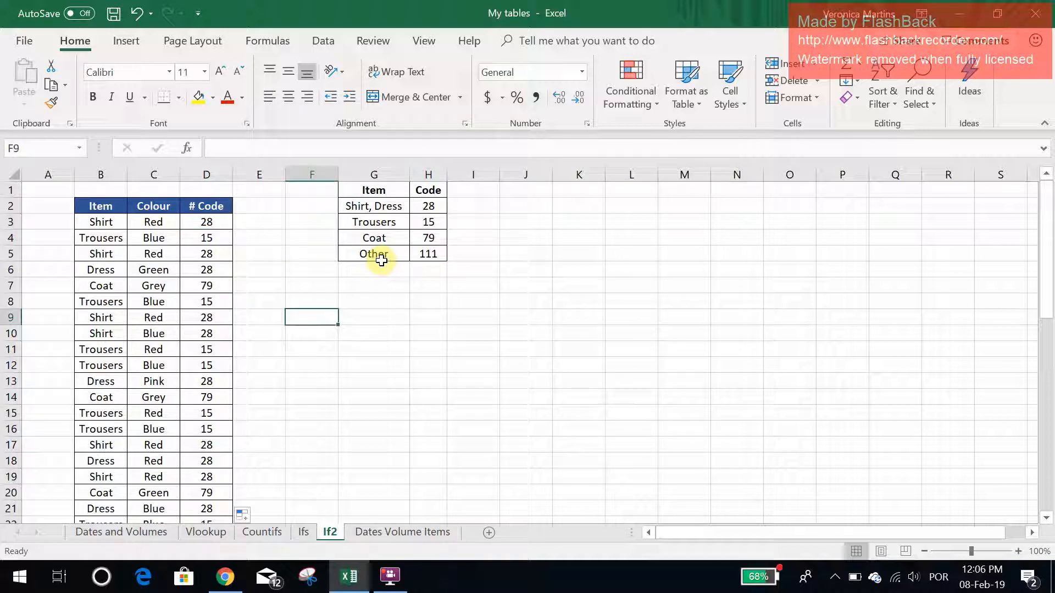
Open Evaluate Formula for the Trousers item in D4 and step through its OR test
{"action": "left_click", "coordinate": [215, 239]}
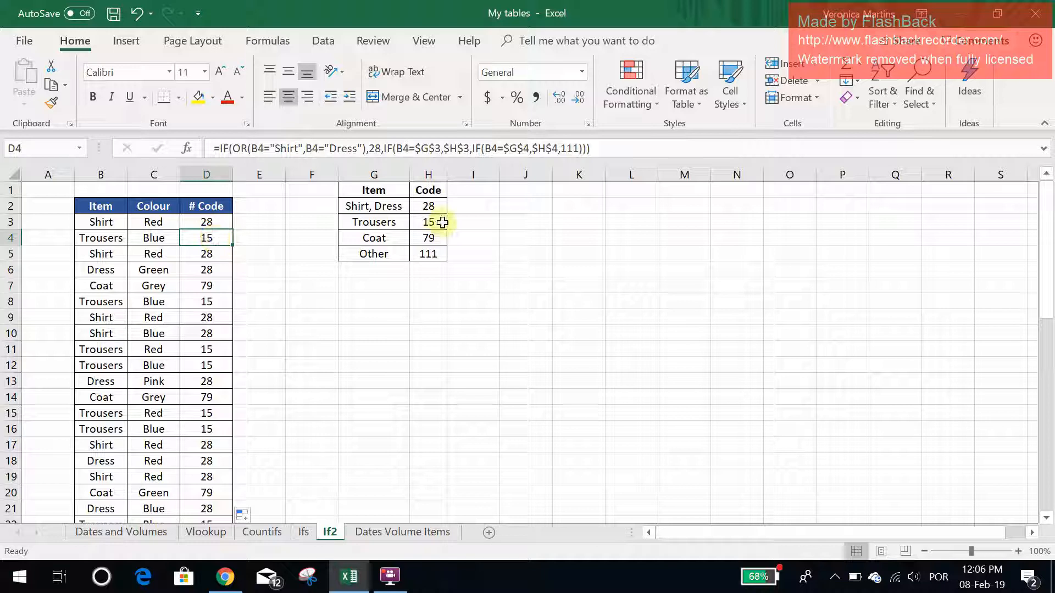
{"action": "left_click", "coordinate": [276, 38]}
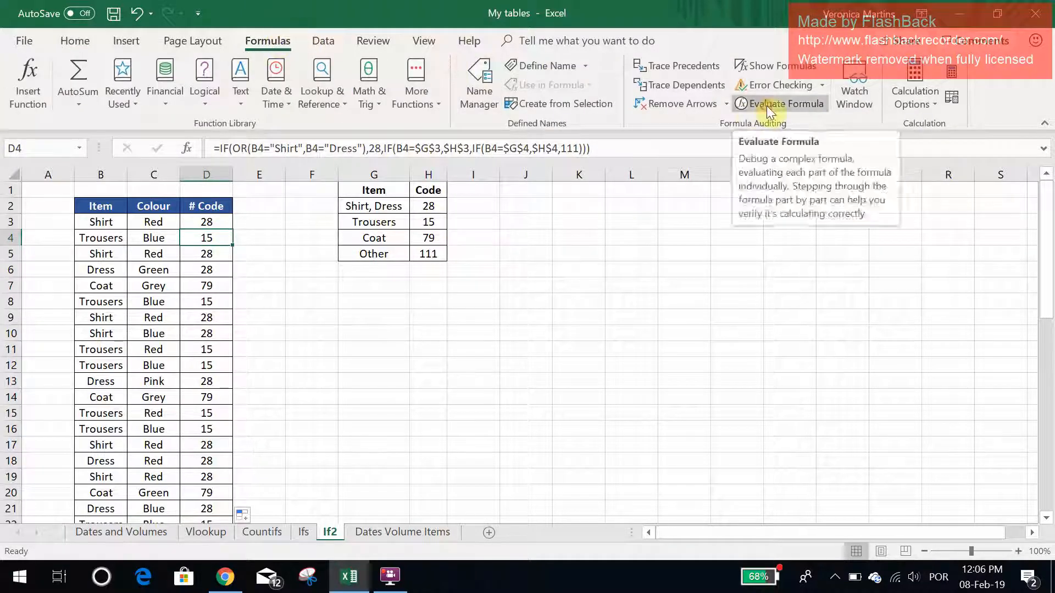
{"action": "left_click", "coordinate": [780, 104]}
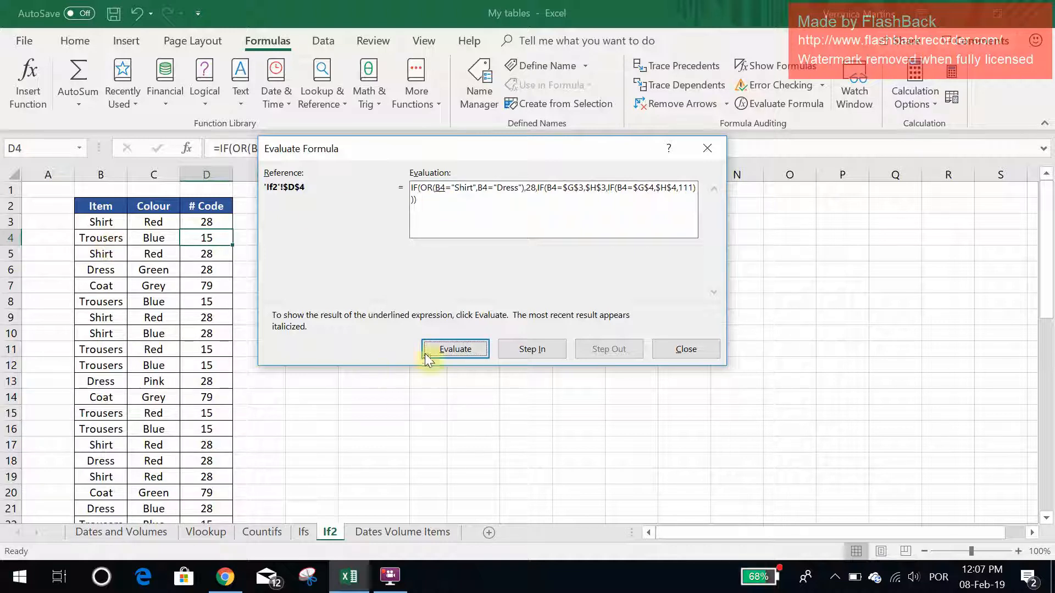
{"action": "left_click", "coordinate": [449, 345]}
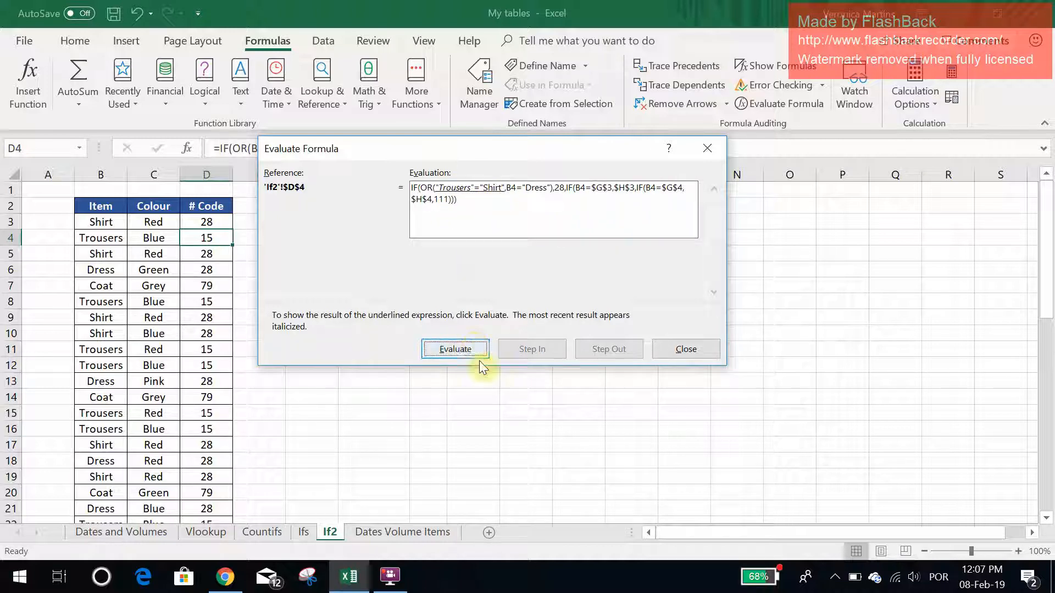
{"action": "left_click", "coordinate": [469, 346]}
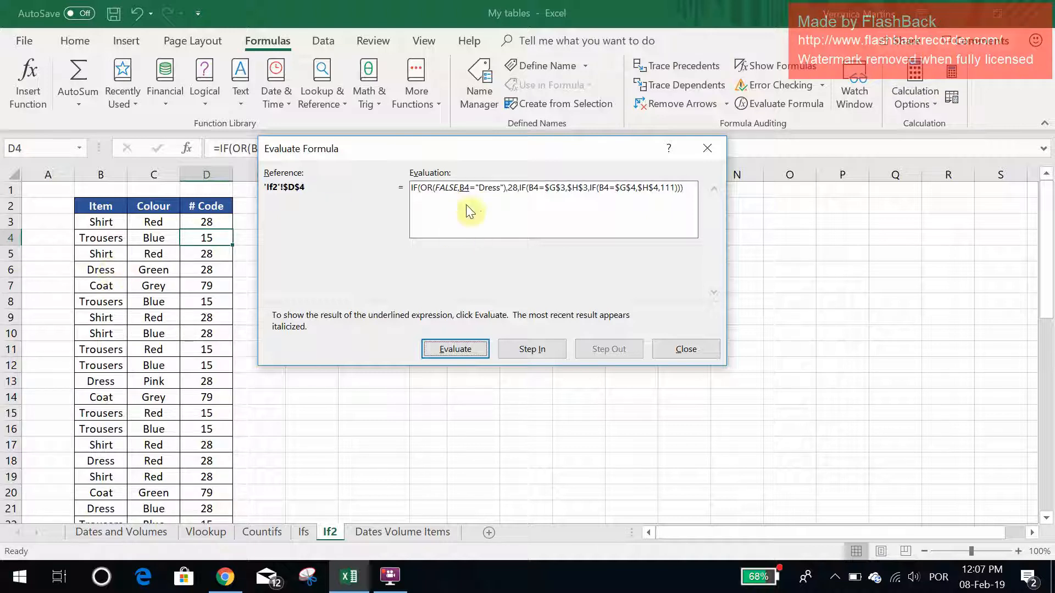
{"action": "left_click", "coordinate": [460, 350]}
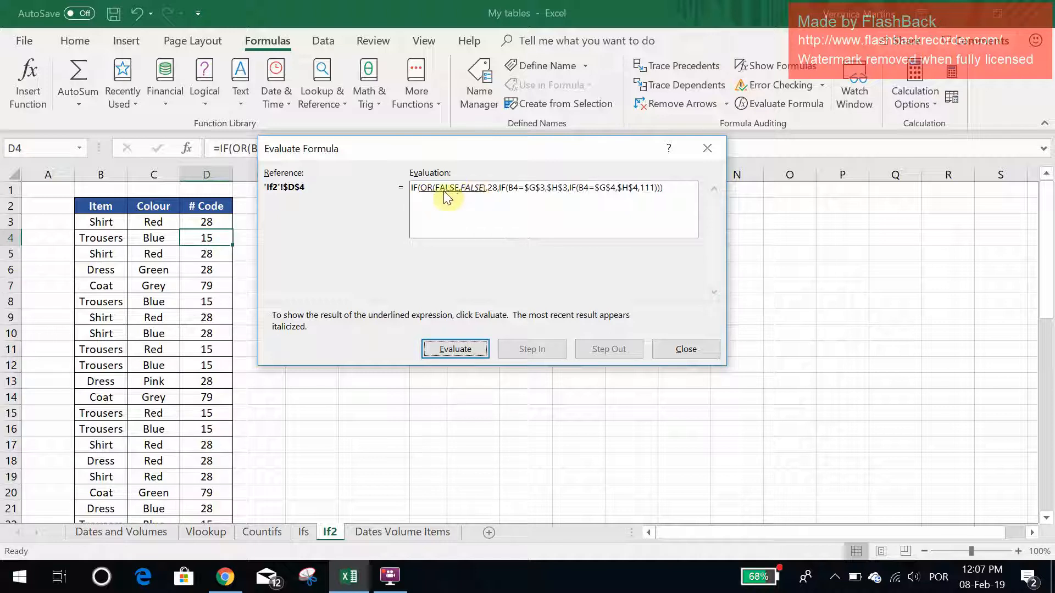
{"action": "left_click", "coordinate": [462, 352]}
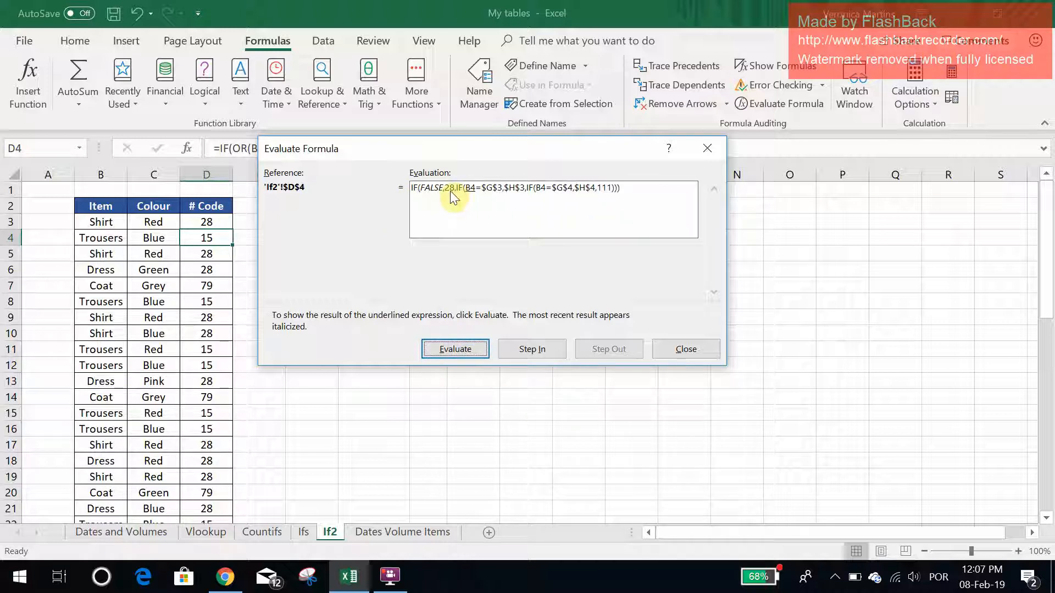
Evaluate the nested IF in D4 through to its final result, keeping the code table in view, and close the evaluation
{"action": "left_click", "coordinate": [446, 352]}
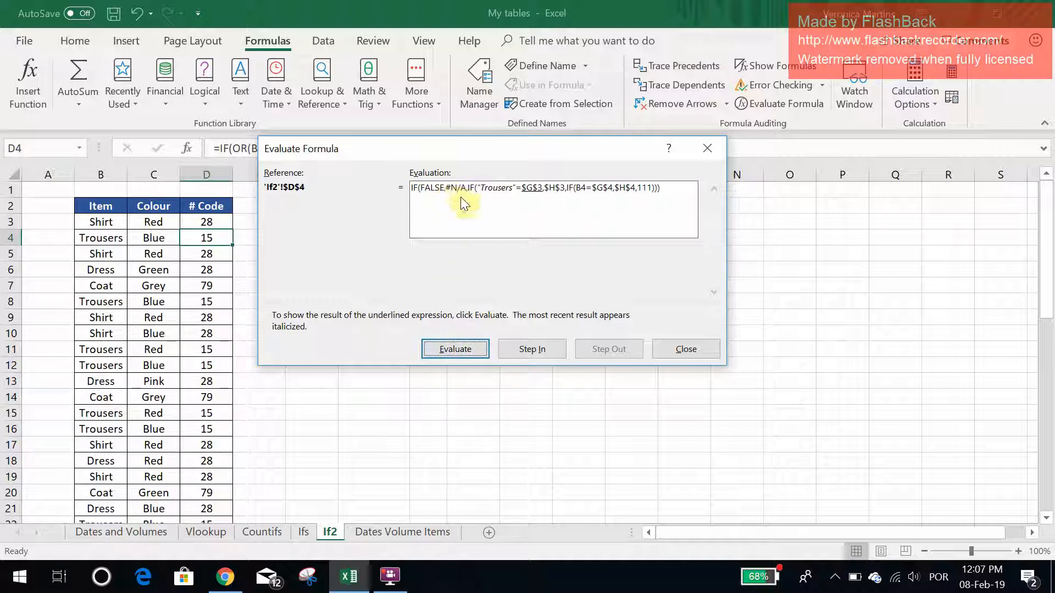
{"action": "left_click", "coordinate": [448, 349]}
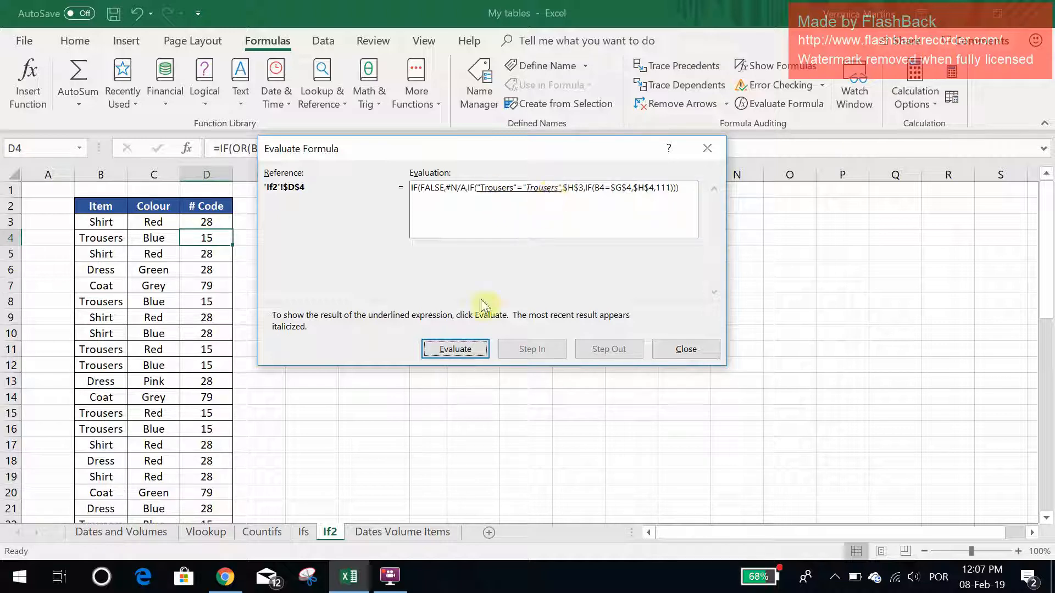
{"action": "left_click", "coordinate": [438, 348]}
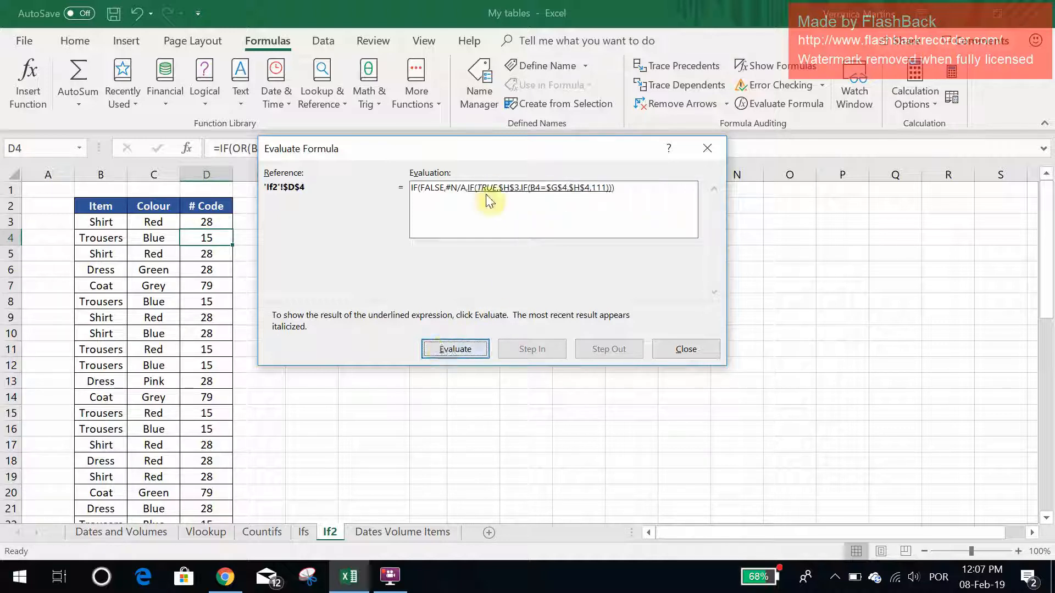
{"action": "left_click_drag", "start_coordinate": [526, 149], "coordinate": [786, 154]}
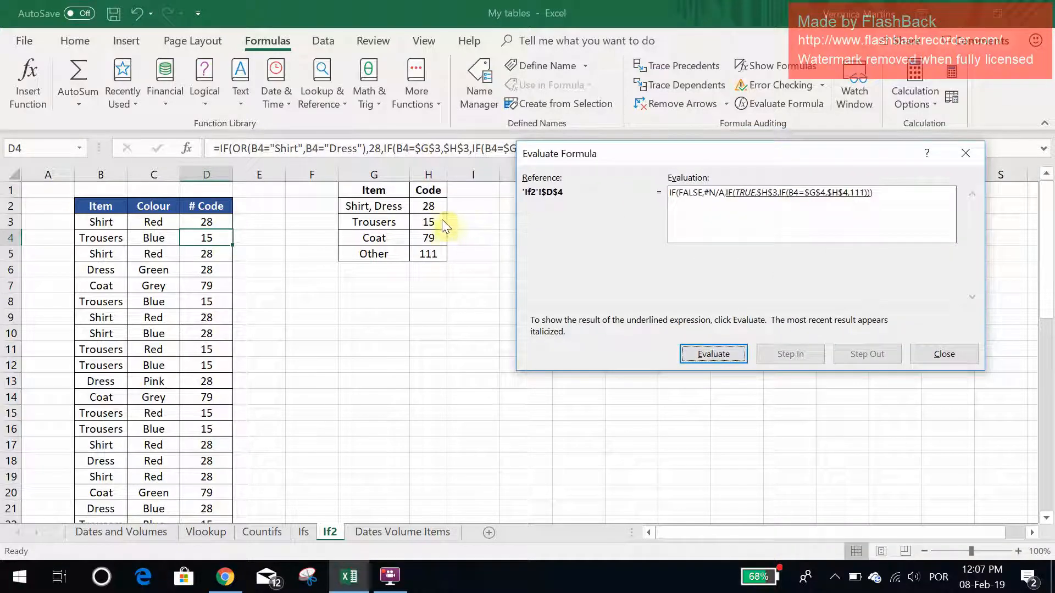
{"action": "left_click", "coordinate": [722, 355]}
{"action": "left_click", "coordinate": [722, 355]}
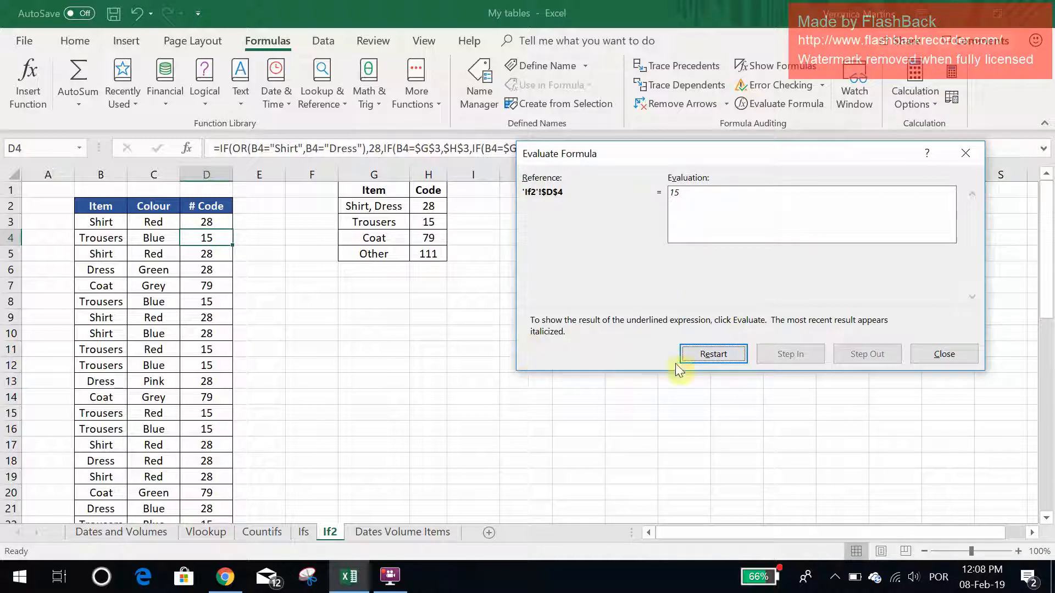
{"action": "left_click", "coordinate": [926, 354]}
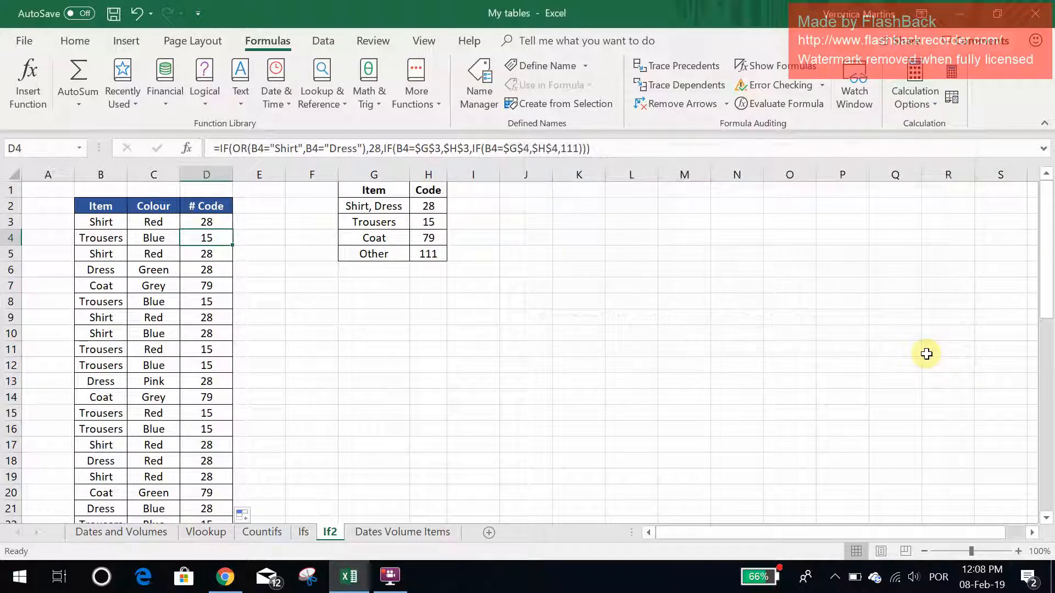